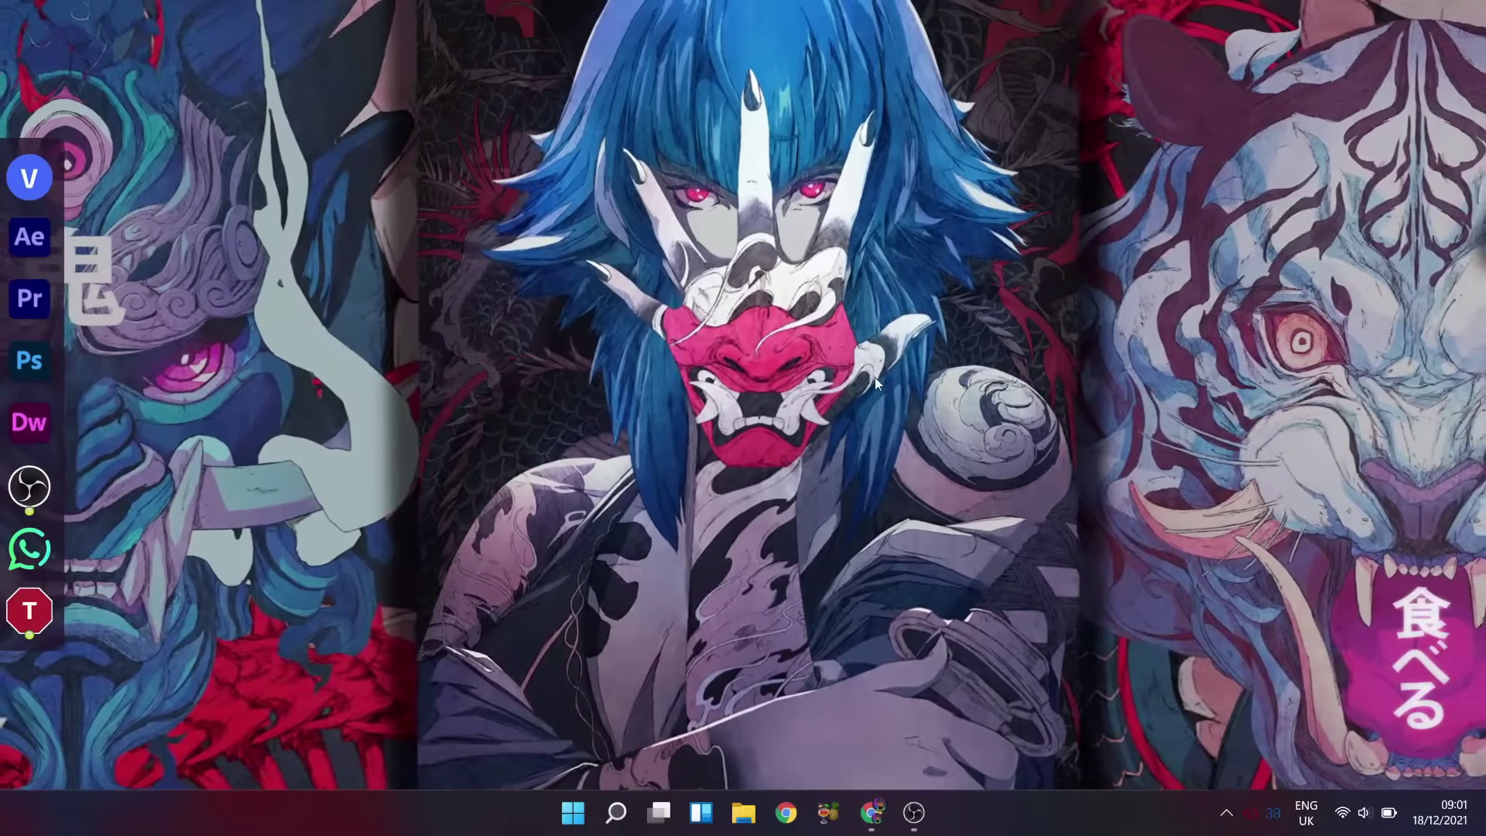
- Search Google for 'steam', open the Steam store, and scroll to Wallpaper Engine's £2.99 Add to Cart
{"action": "left_click", "coordinate": [868, 812]}
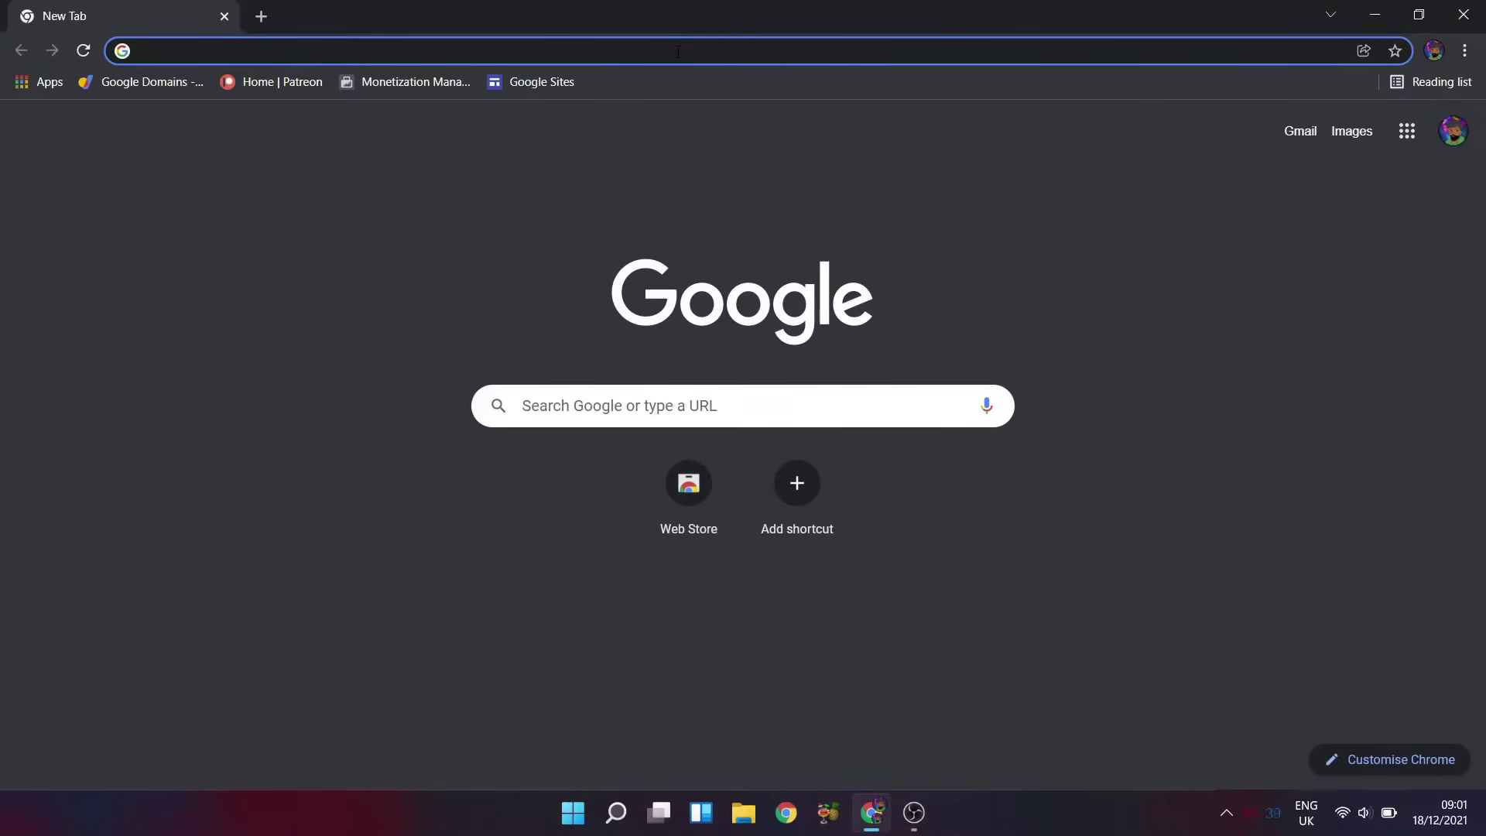
{"action": "type", "text": "steam"}
{"action": "key", "text": "Return"}
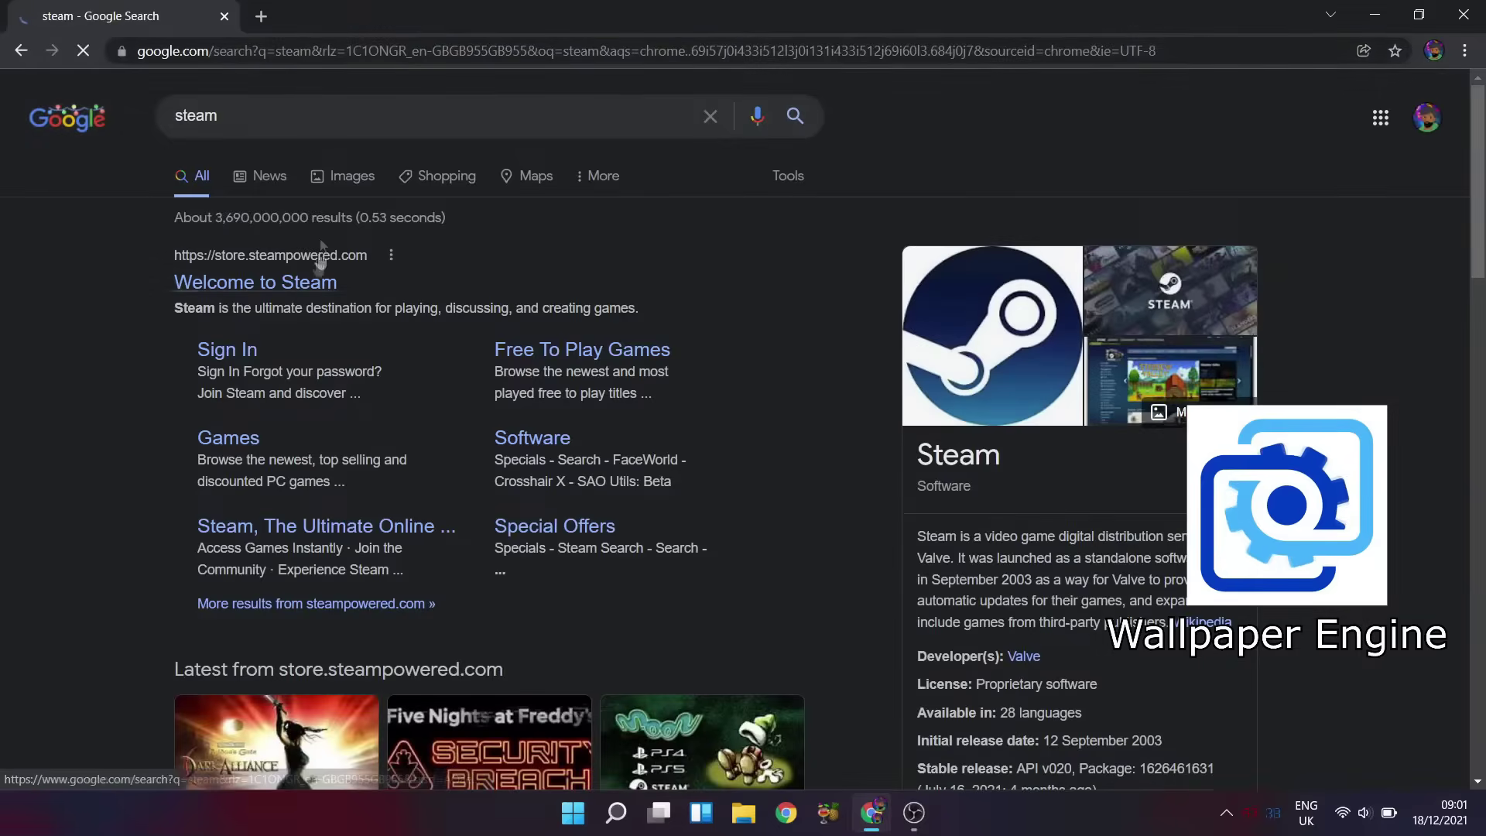
{"action": "left_click", "coordinate": [311, 281]}
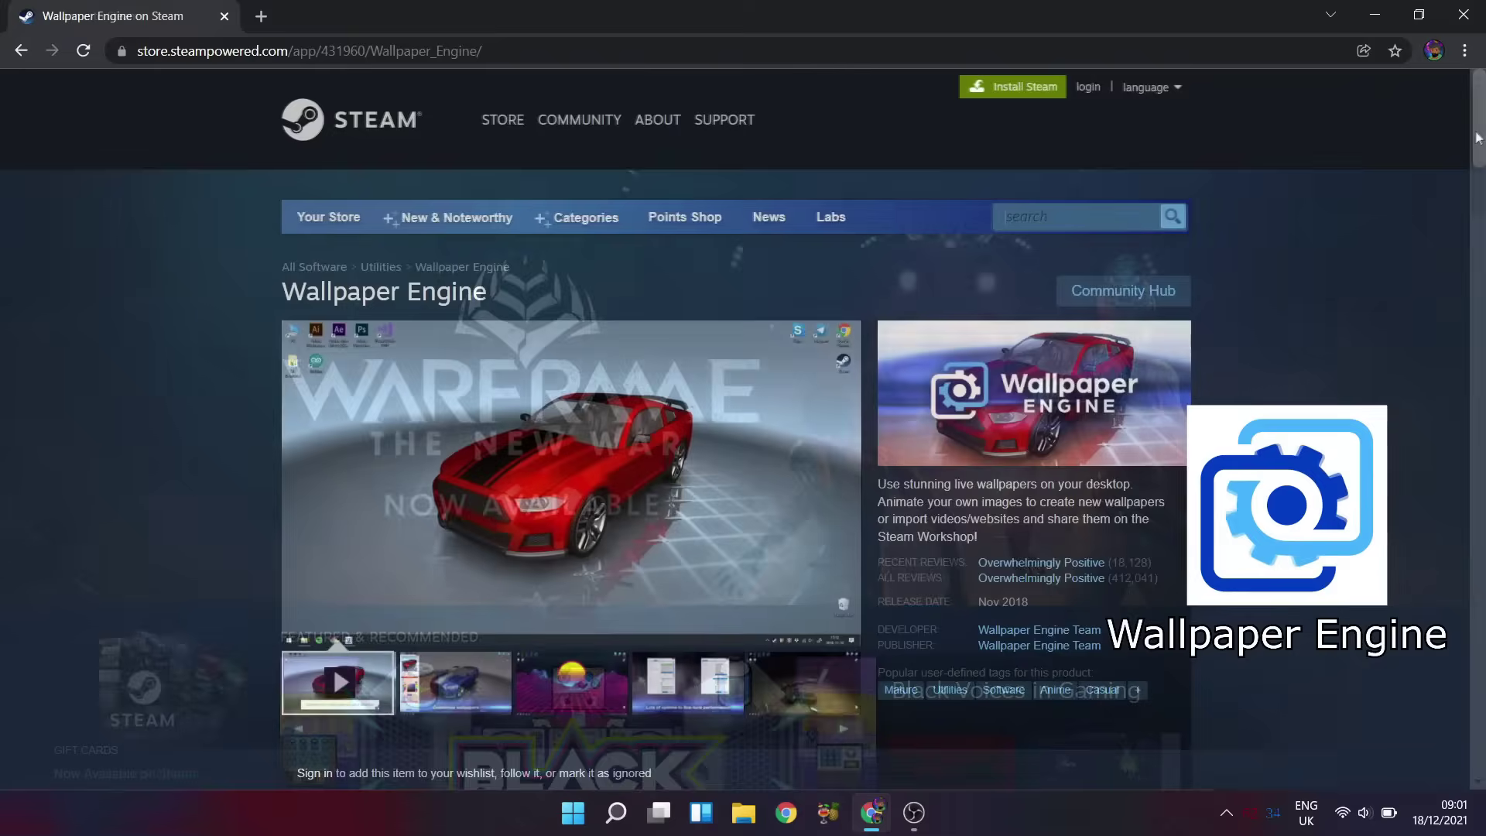
{"action": "scroll", "coordinate": [1478, 152], "scroll_direction": "down", "scroll_amount": 2}
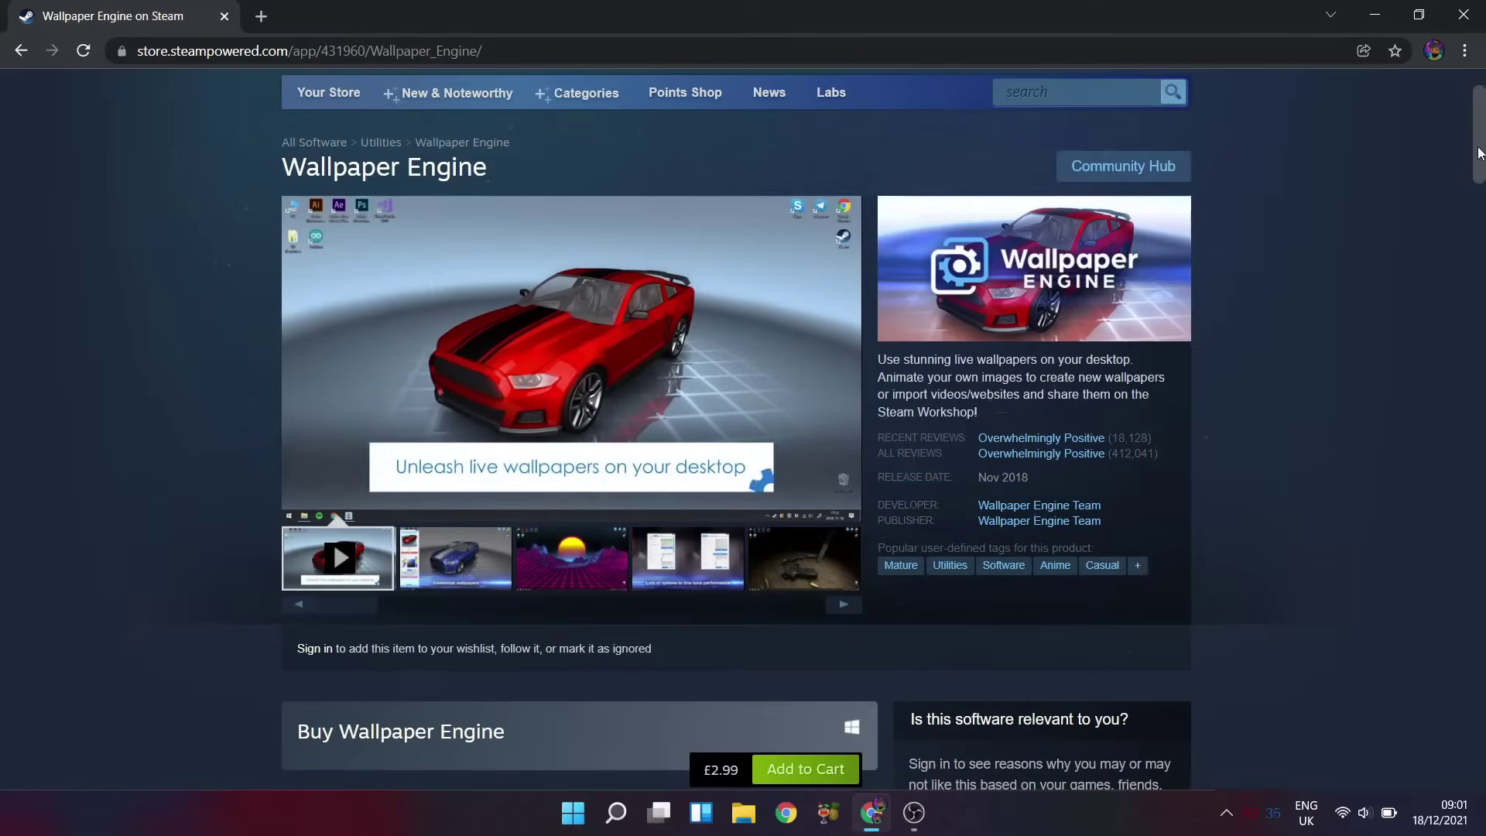
{"action": "scroll", "coordinate": [1478, 153], "scroll_direction": "down", "scroll_amount": 1}
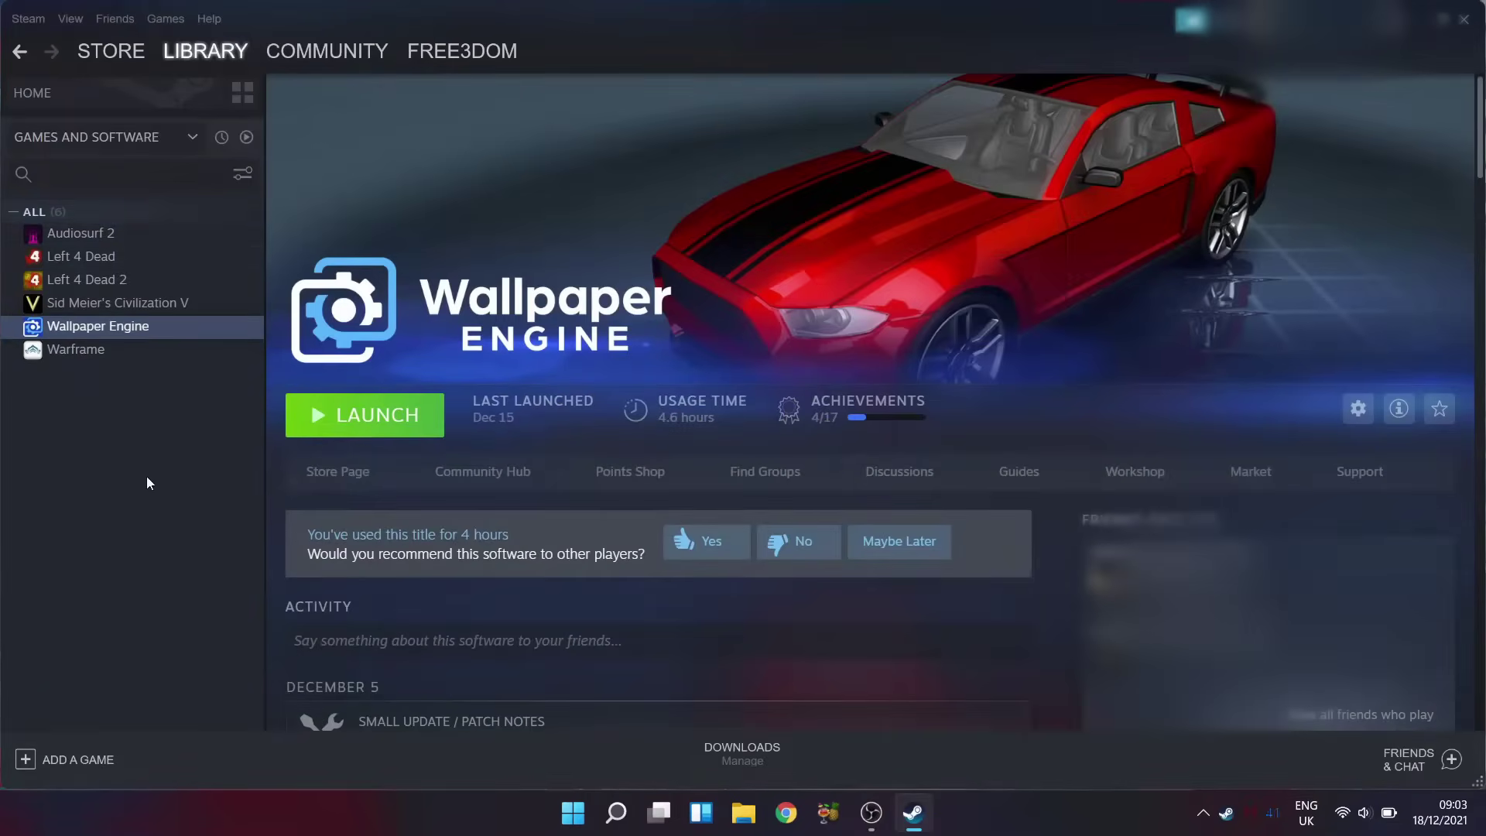
- Launch Wallpaper Engine from the Steam library
{"action": "left_click", "coordinate": [356, 424]}
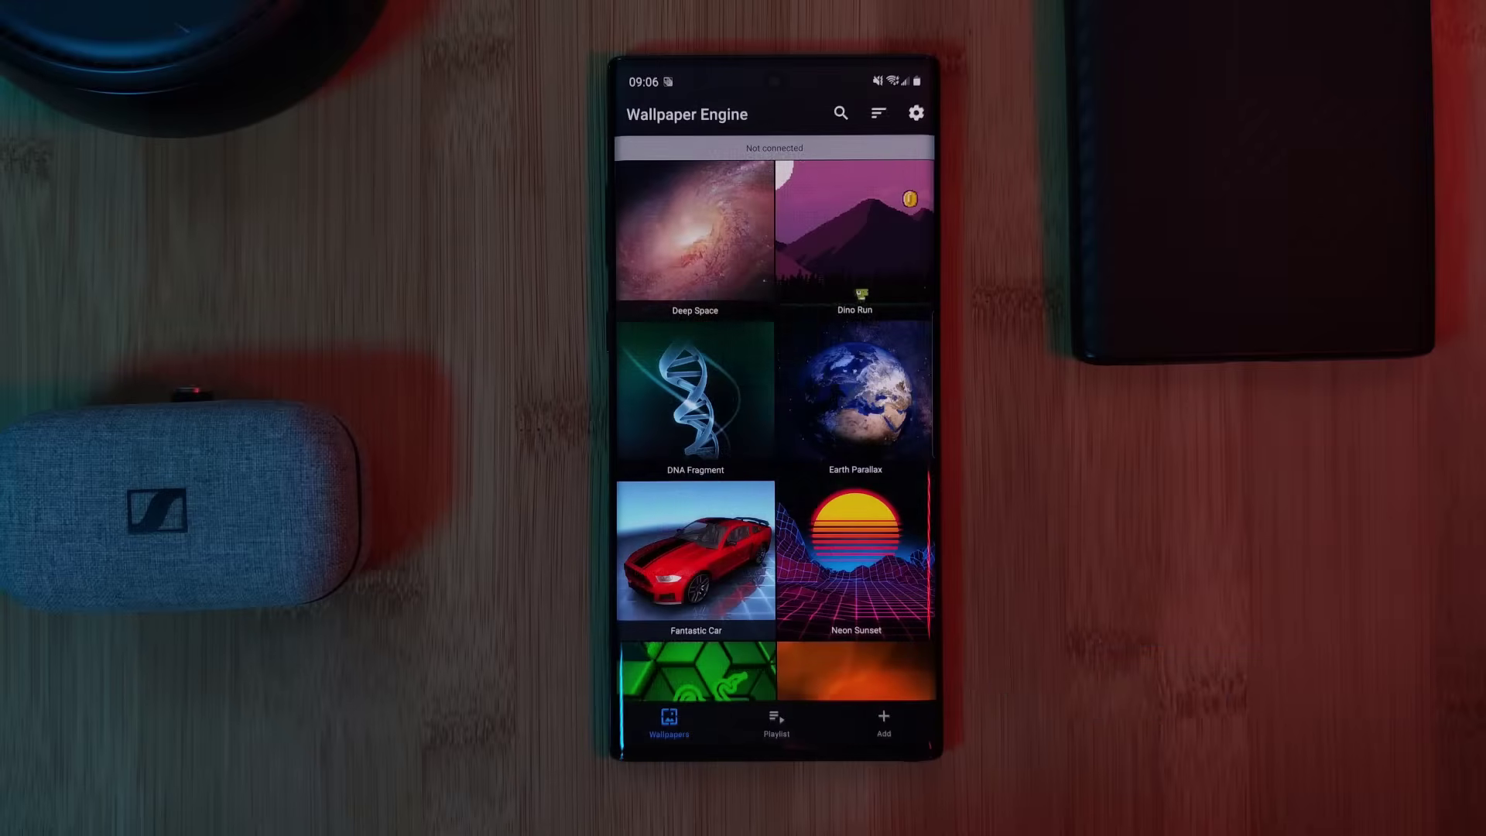
- Apply Dino Run to both home and lock screens, then tap it to make the dinosaur jump
{"action": "scroll", "coordinate": [775, 431], "scroll_direction": "down", "scroll_amount": 3}
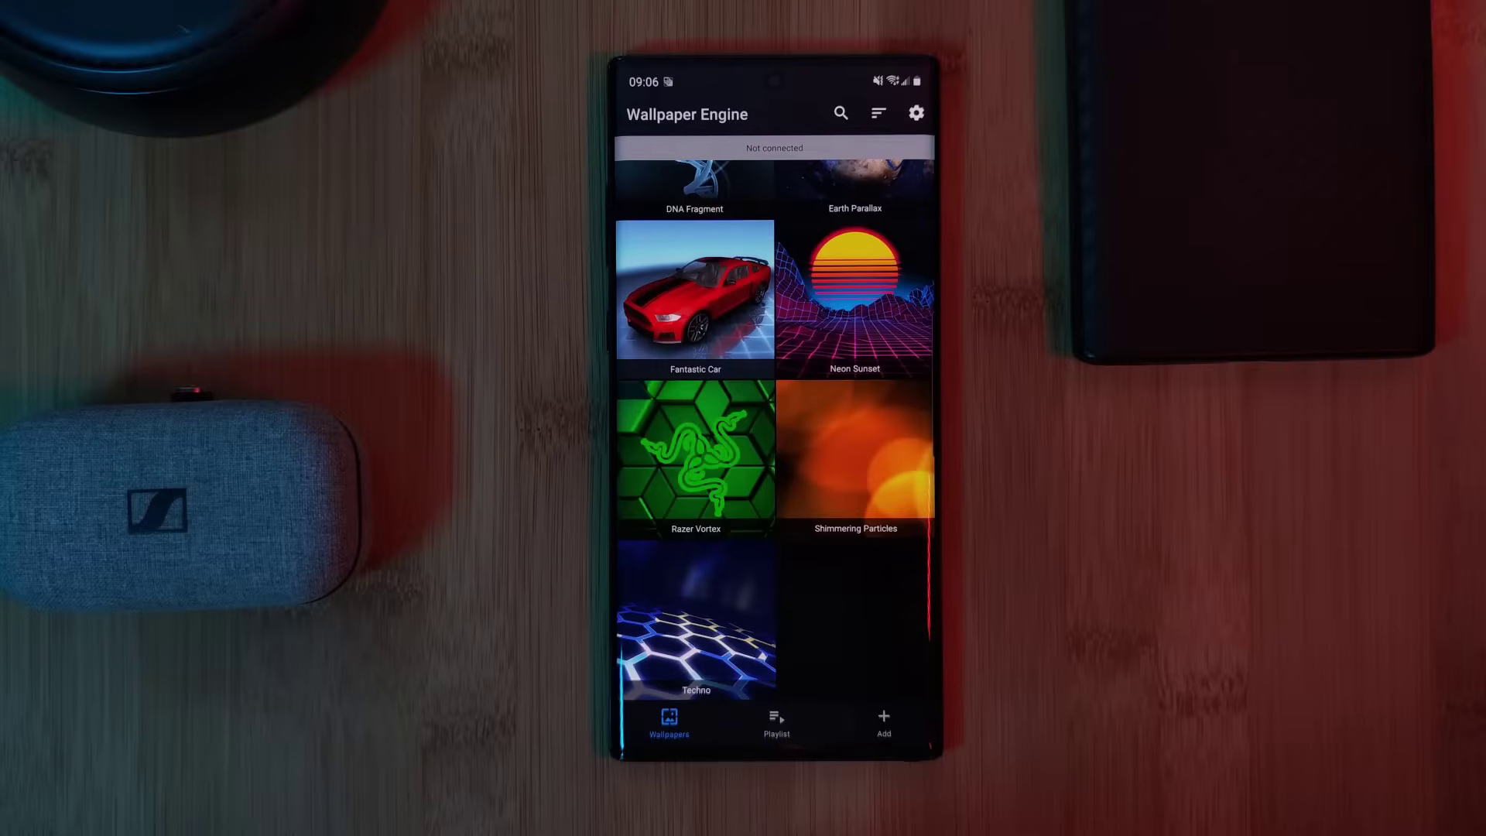
{"action": "scroll", "coordinate": [775, 430], "scroll_direction": "up", "scroll_amount": 3}
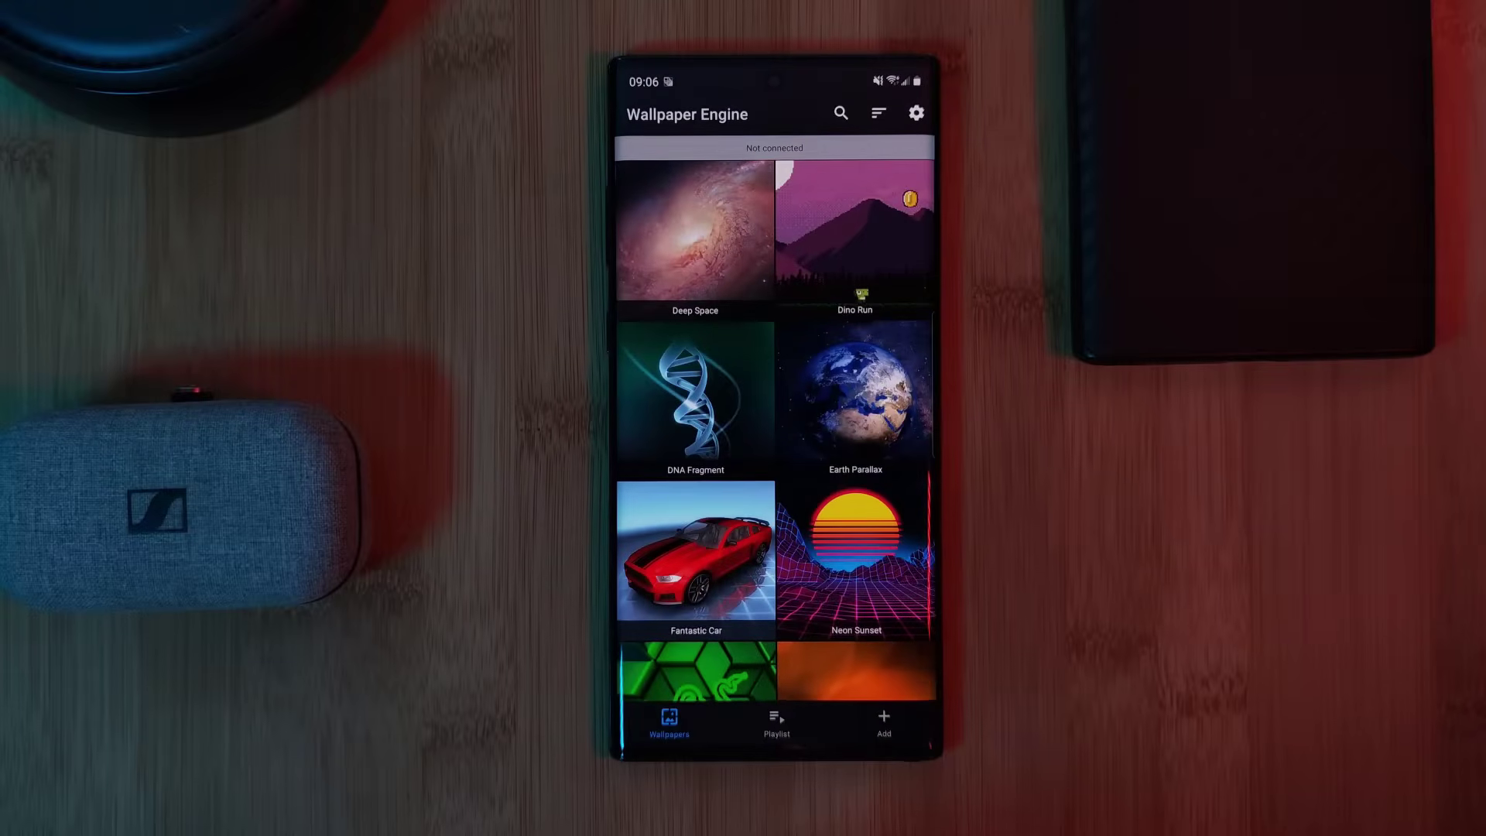
{"action": "left_click", "coordinate": [855, 233]}
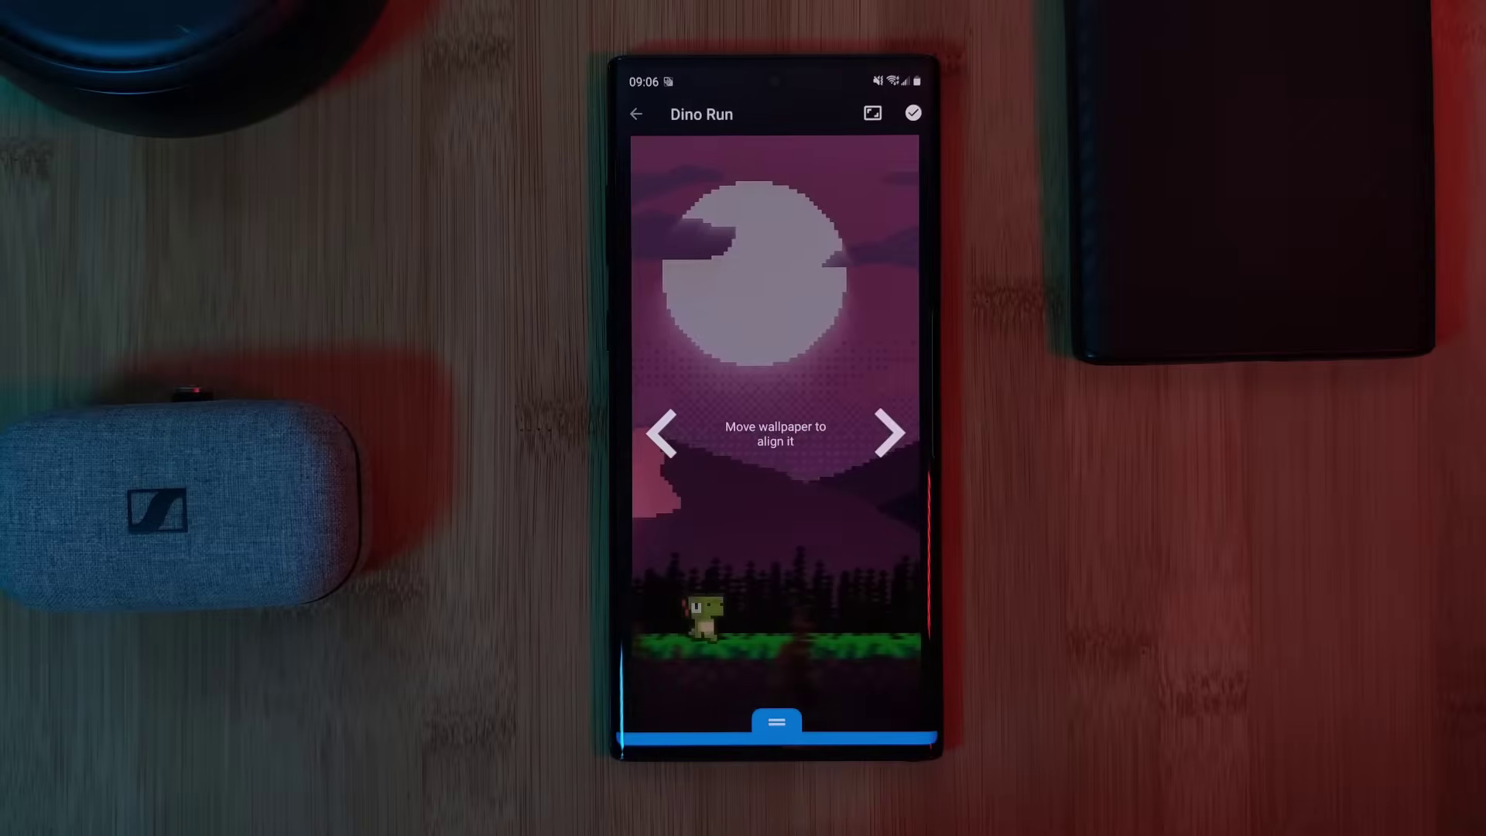
{"action": "left_click", "coordinate": [913, 113]}
{"action": "left_click", "coordinate": [773, 694]}
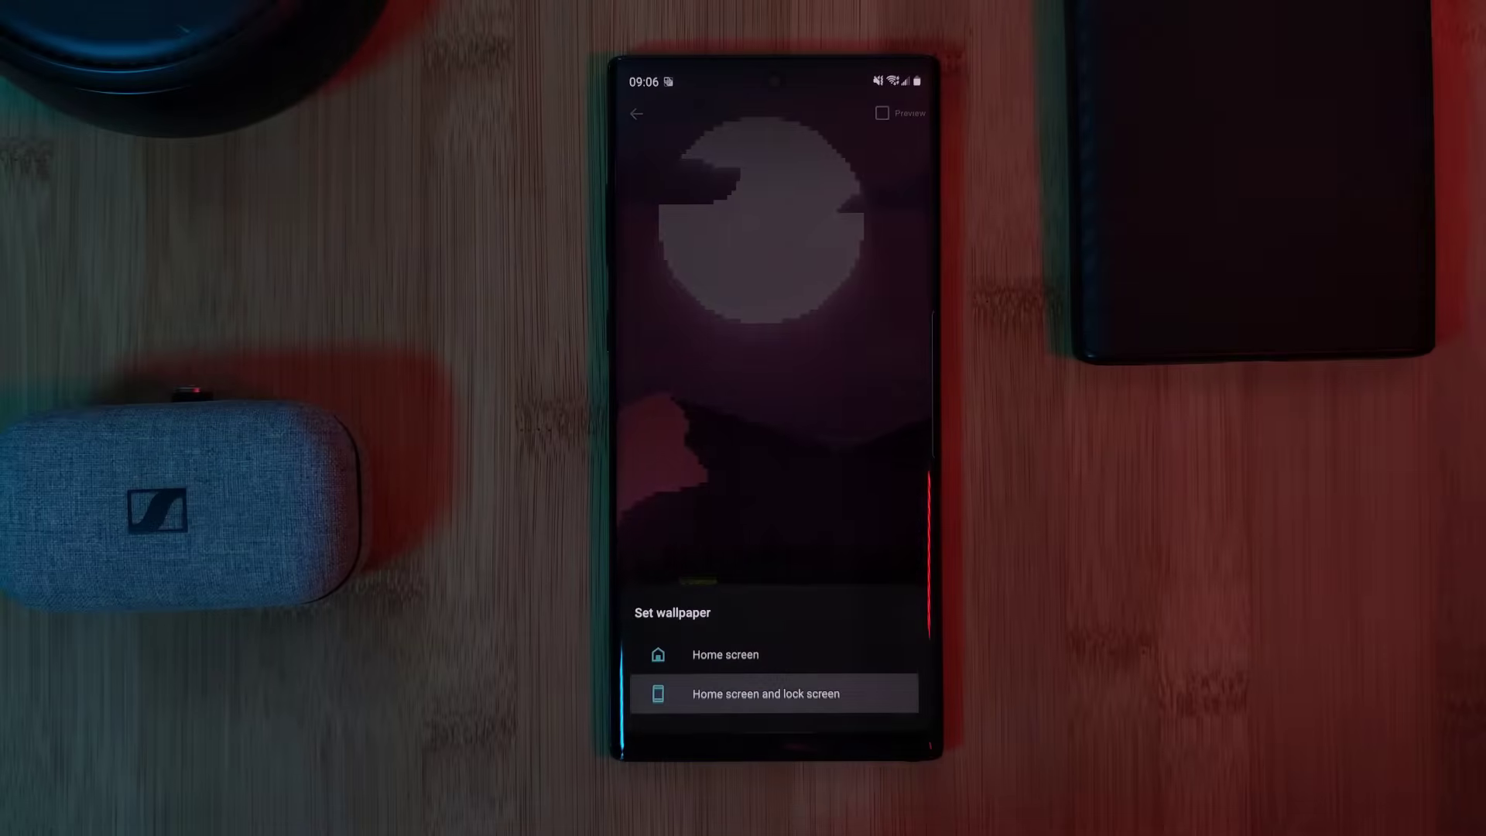
{"action": "left_click", "coordinate": [803, 595]}
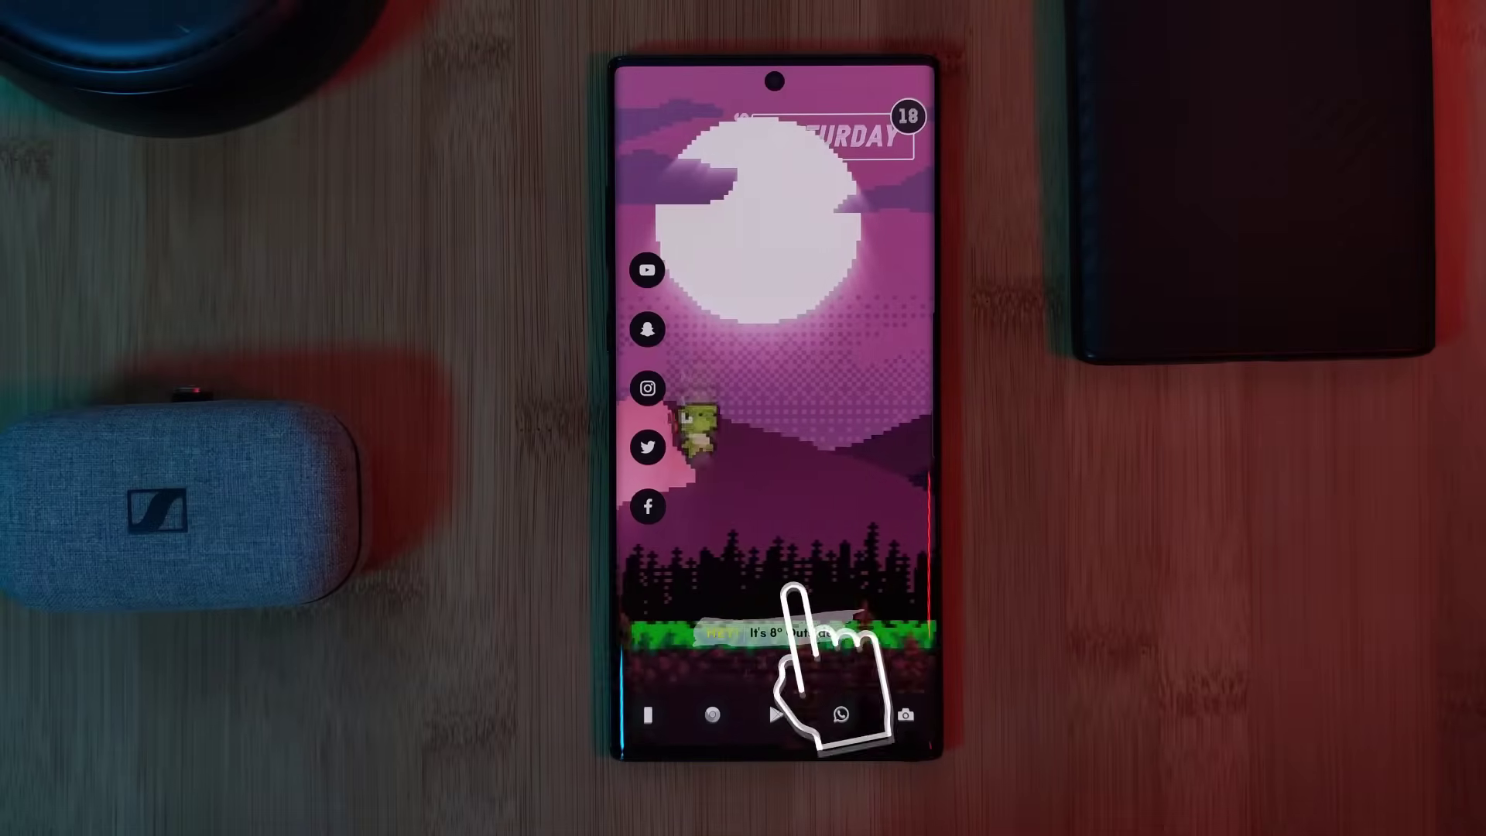
{"action": "left_click", "coordinate": [851, 600]}
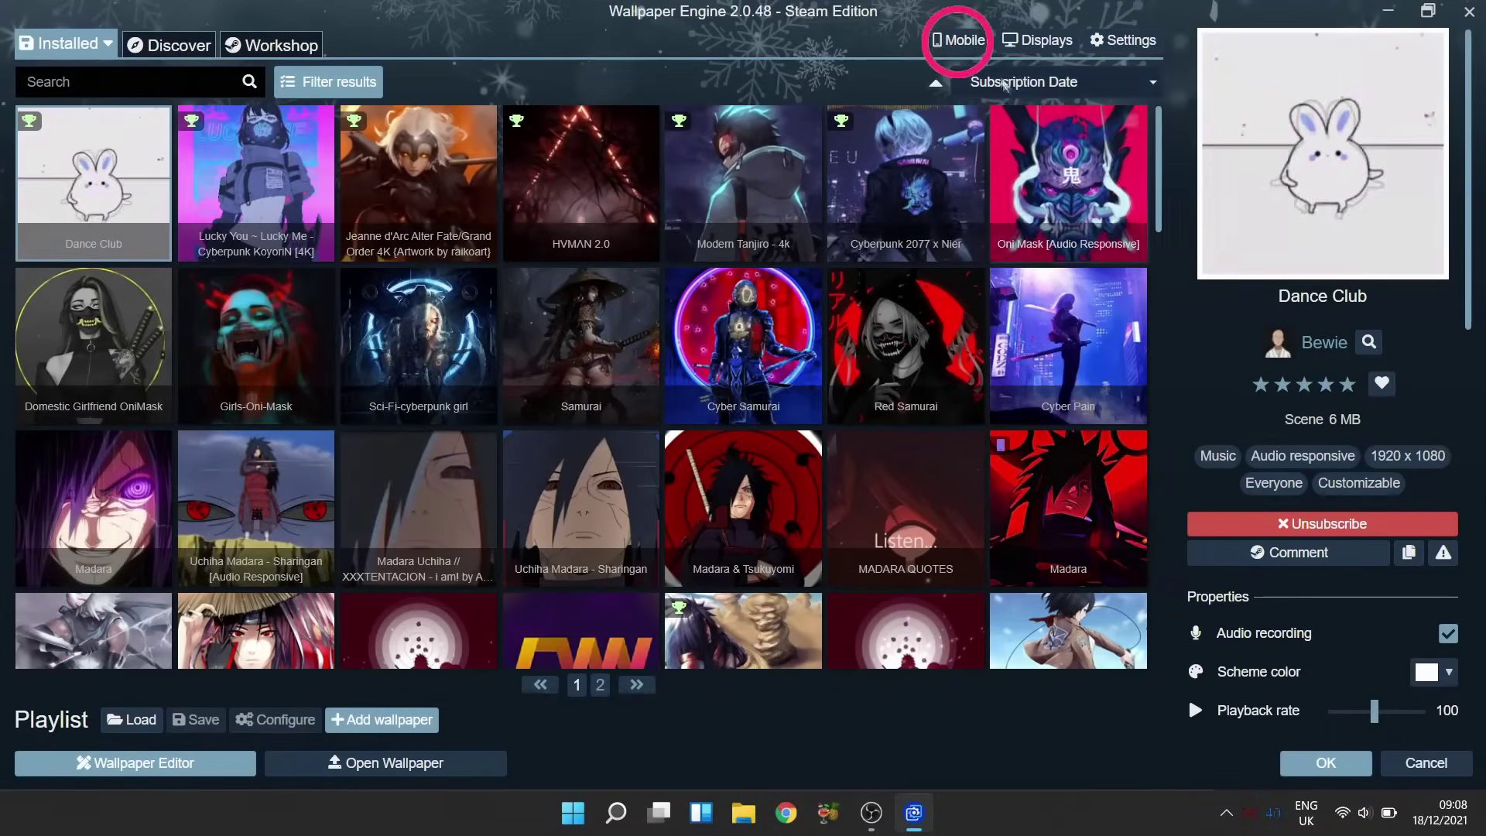
- Choose Connect new Device in the Mobile Devices dialog to get a pairing PIN
{"action": "left_click", "coordinate": [964, 43]}
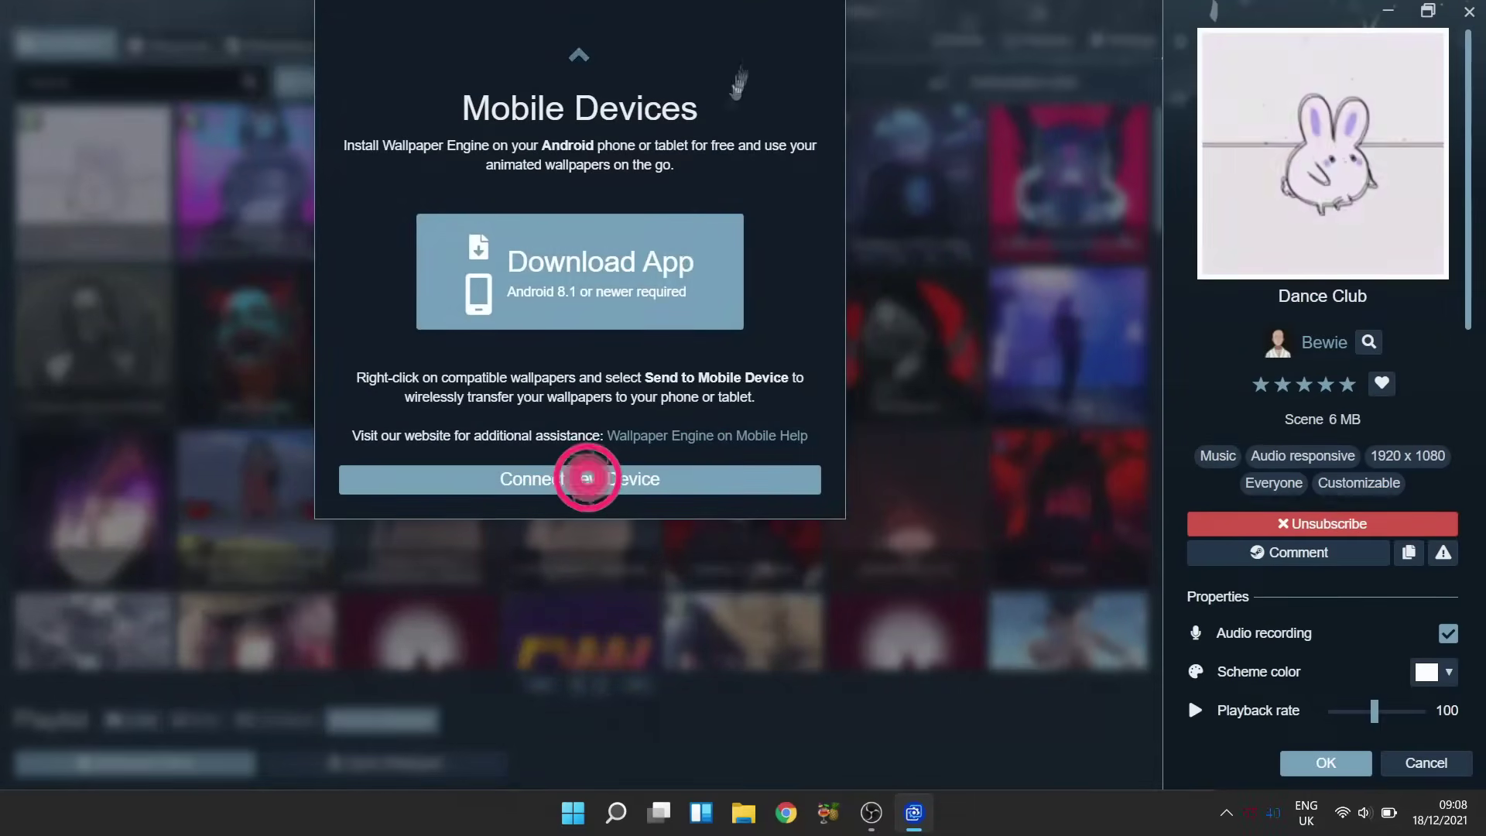
{"action": "left_click", "coordinate": [662, 482]}
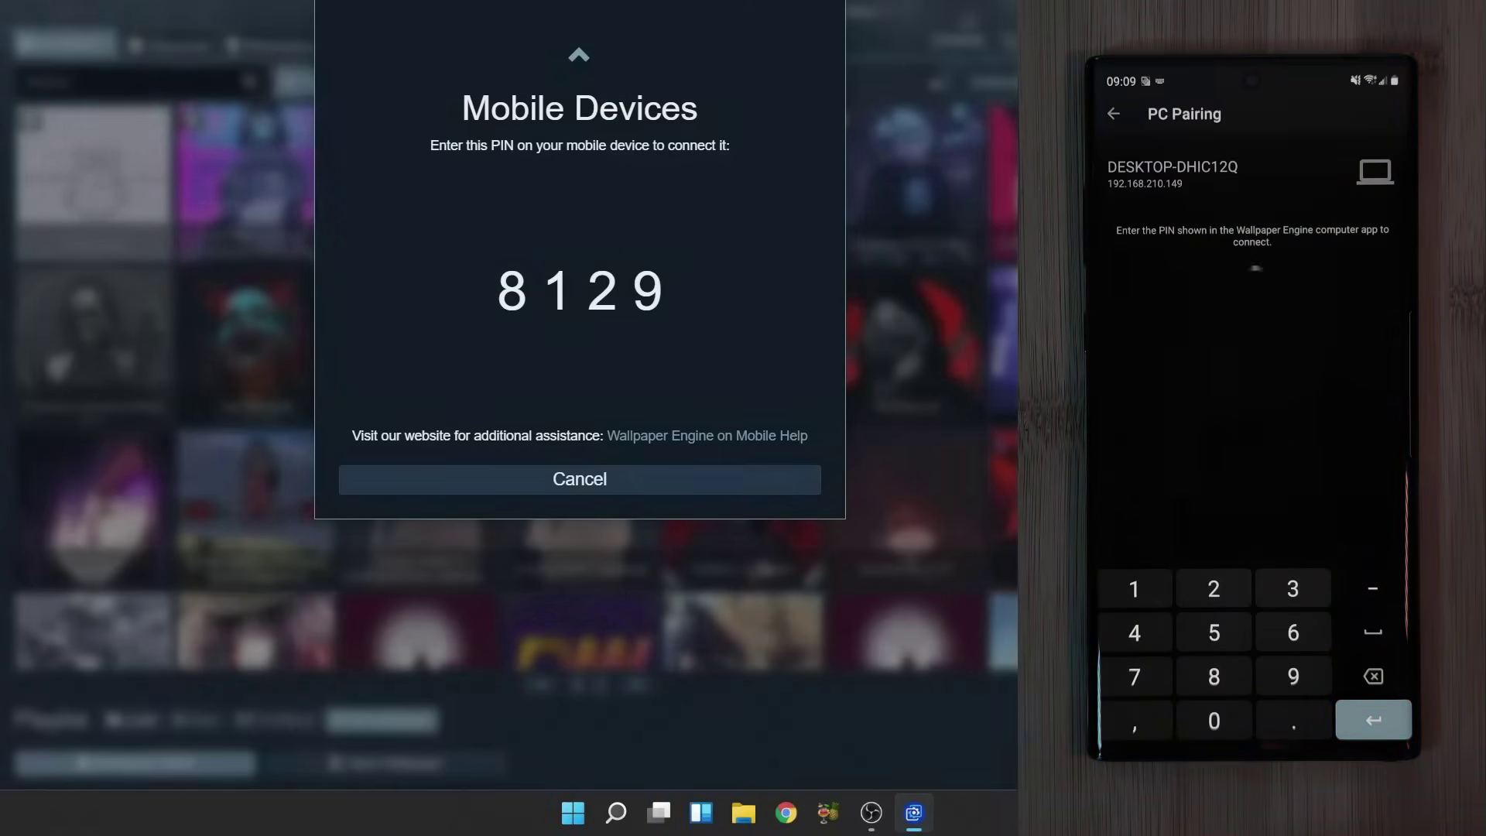
- Follow the 'Wallpaper Engine on Mobile Help' link from the Mobile Devices dialog
{"action": "left_click", "coordinate": [701, 435]}
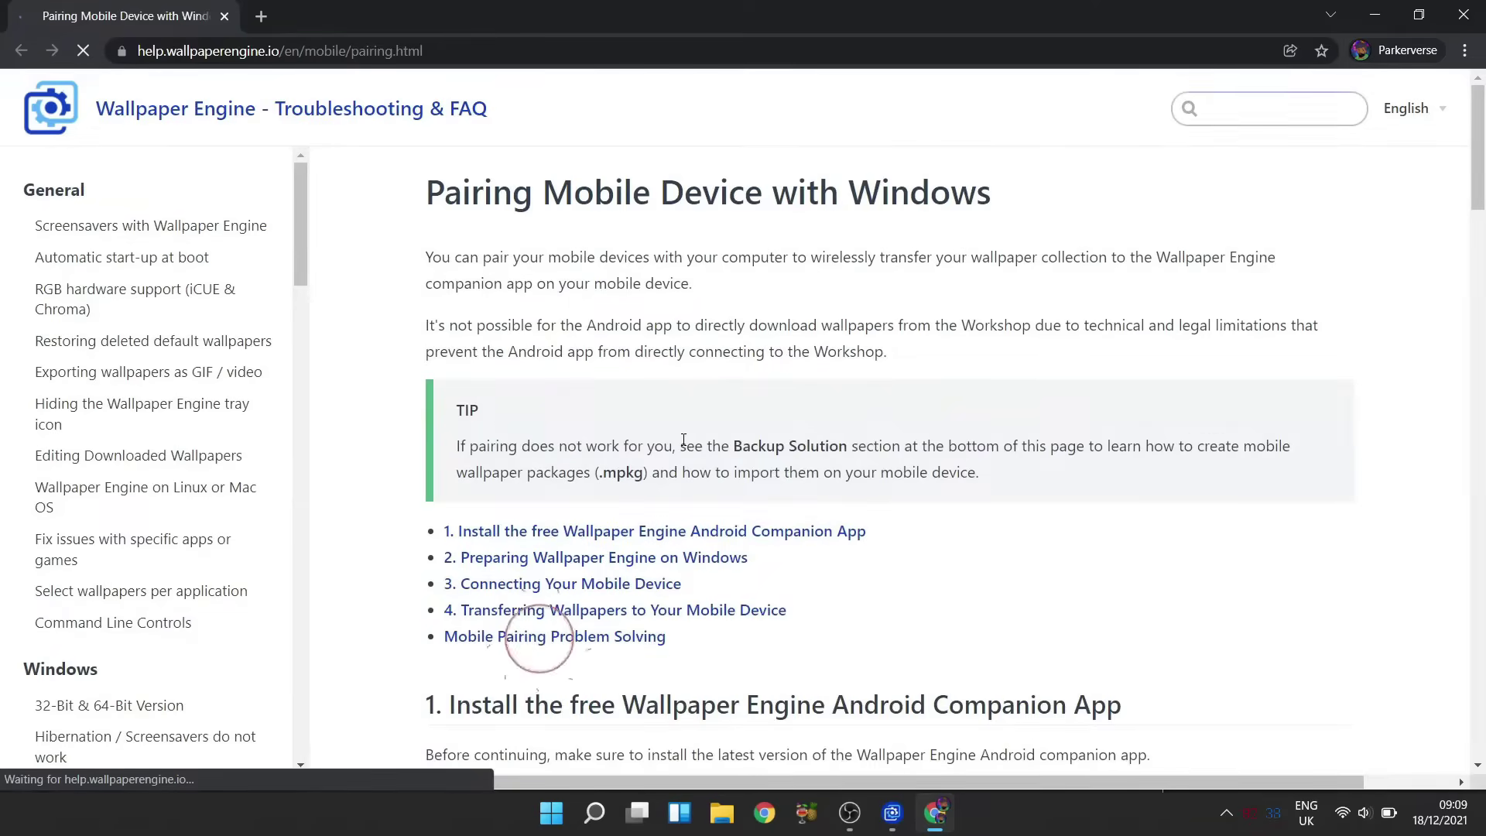
- Open Mobile Pairing Problem Solving and highlight the firewall advice on ports 7884 UDP and 7889 TCP
{"action": "left_click", "coordinate": [540, 636]}
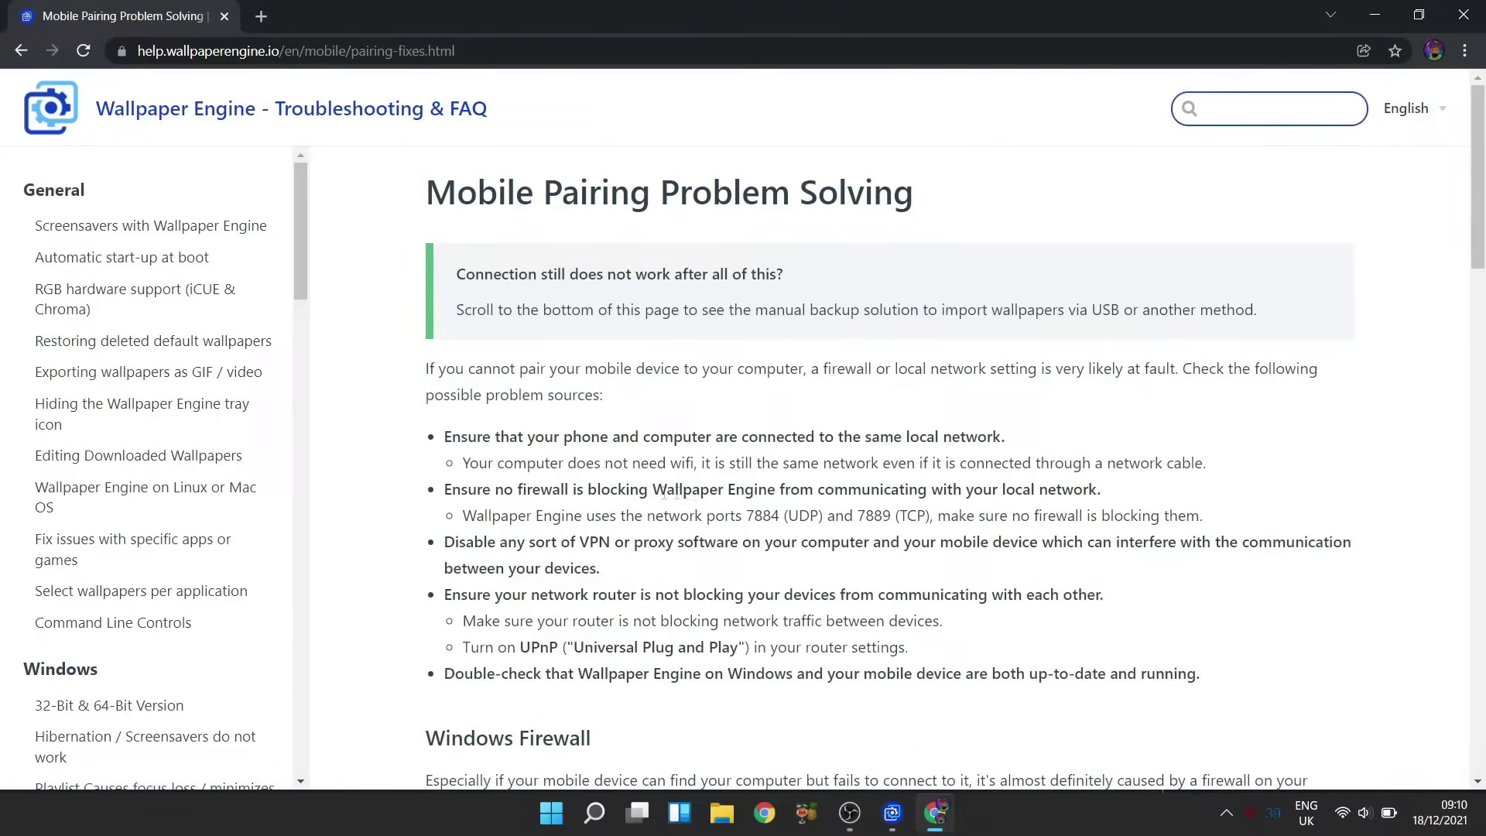
{"action": "left_click_drag", "start_coordinate": [725, 498], "coordinate": [1005, 522]}
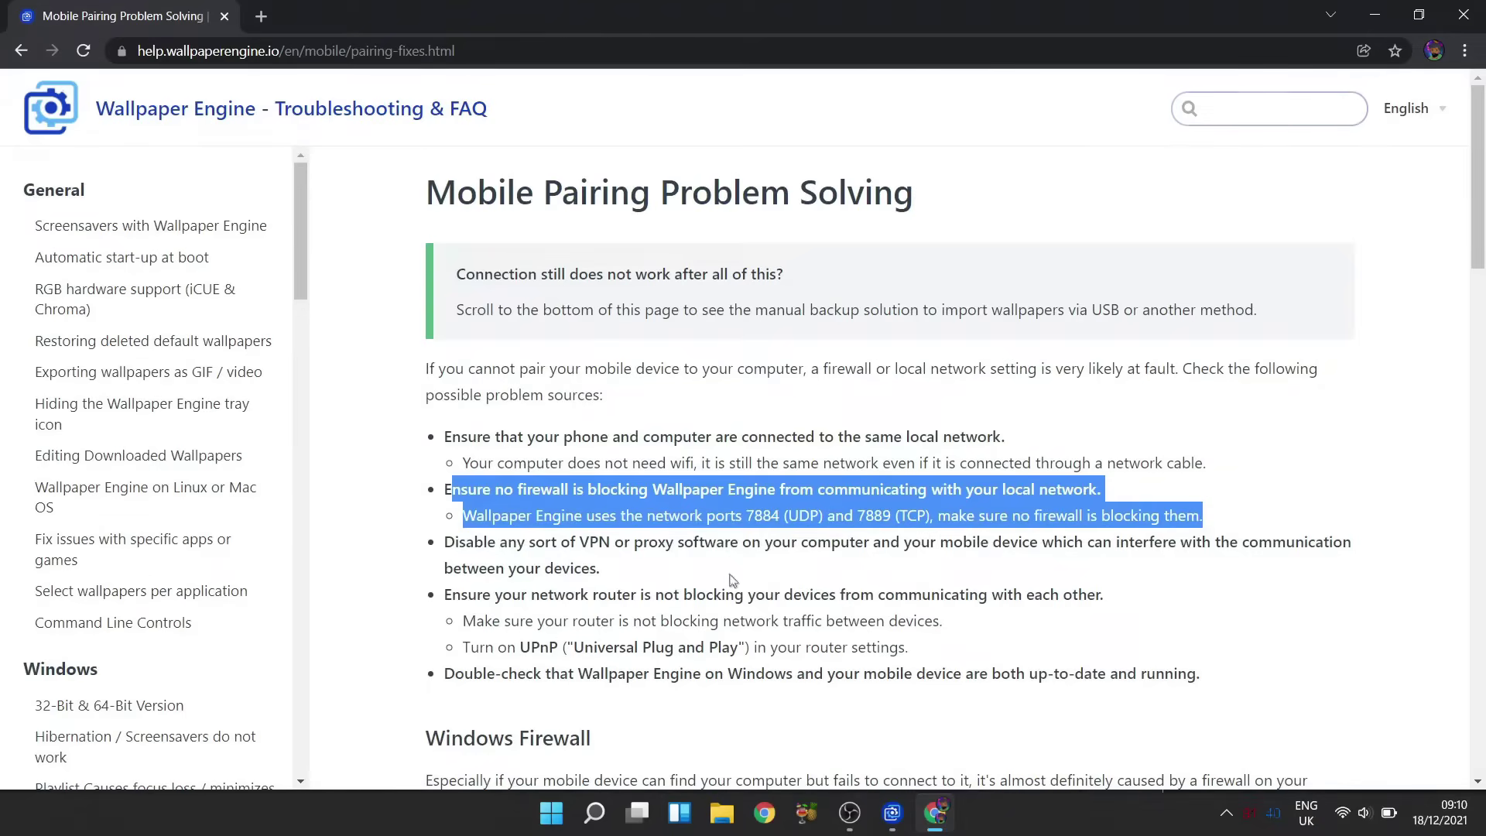
{"action": "left_click", "coordinate": [678, 562]}
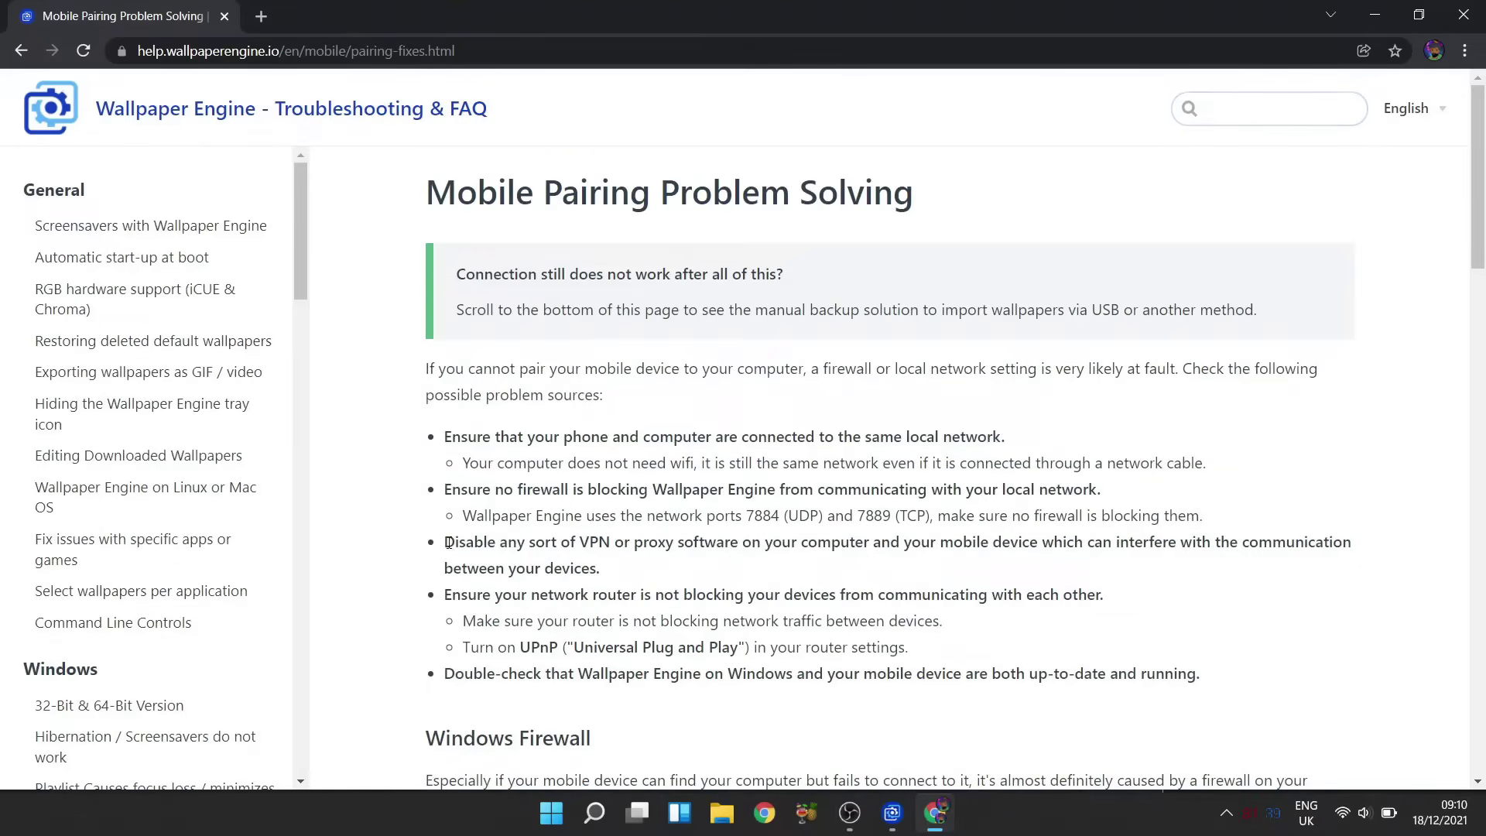
- Highlight the VPN advice, then open Windows Security firewall settings for the active Public network
{"action": "left_click_drag", "start_coordinate": [448, 543], "coordinate": [607, 571]}
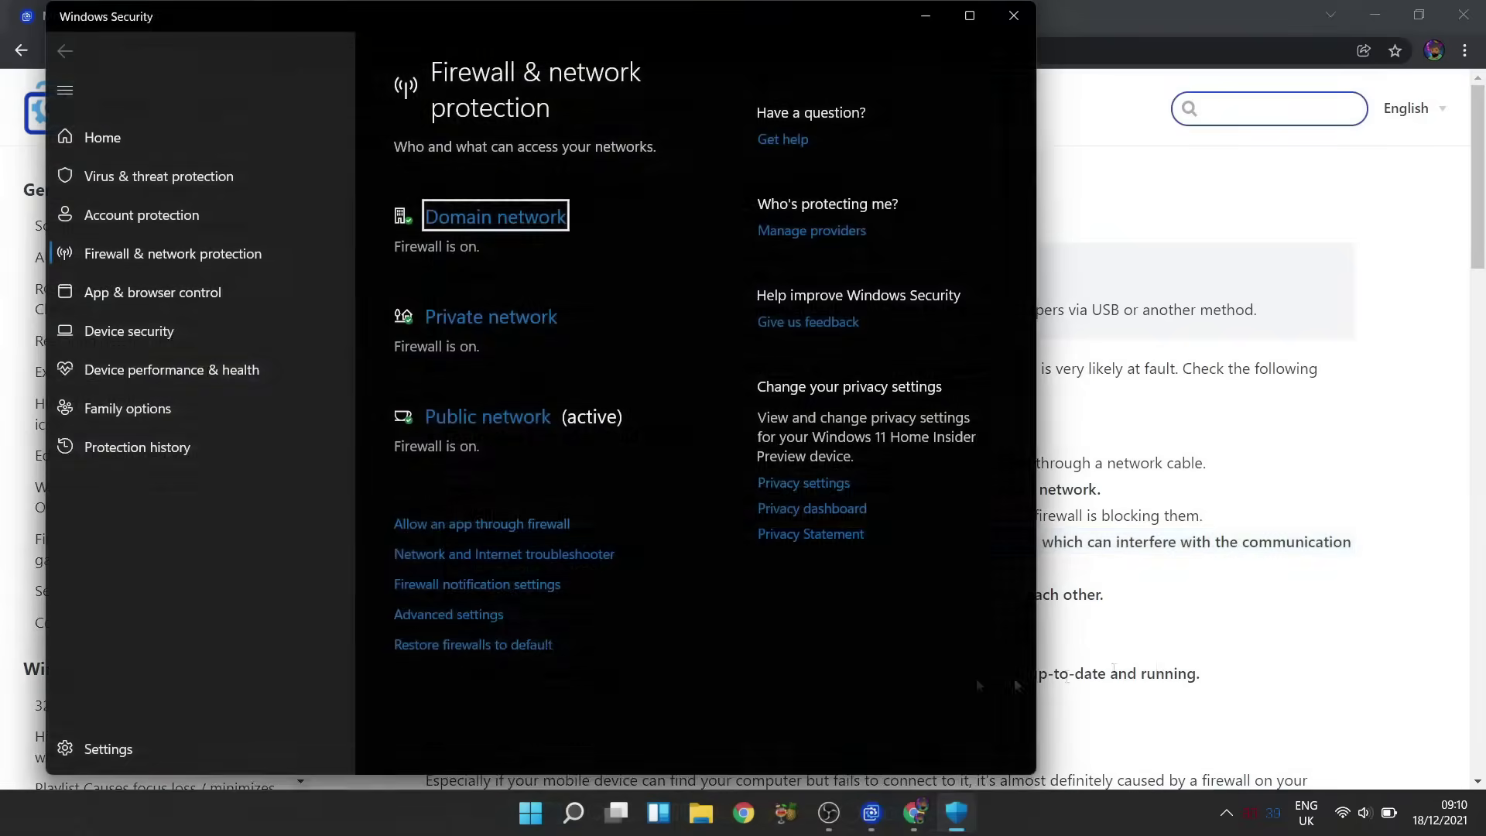
{"action": "left_click", "coordinate": [504, 422]}
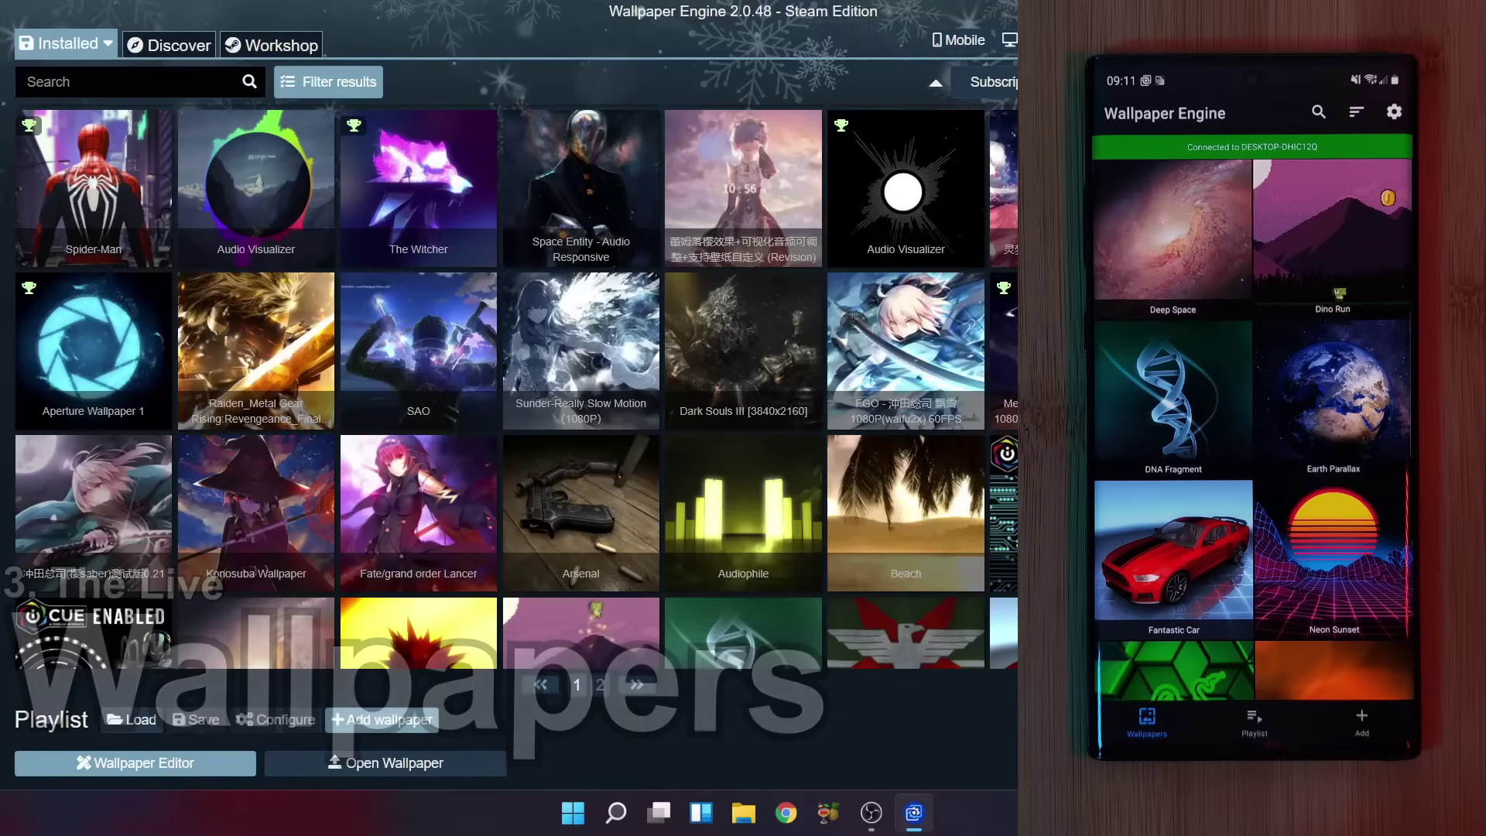
- Find Dance Club in Discover's Razer Chroma & Corsair iCUE row and subscribe to it
{"action": "left_click", "coordinate": [161, 44]}
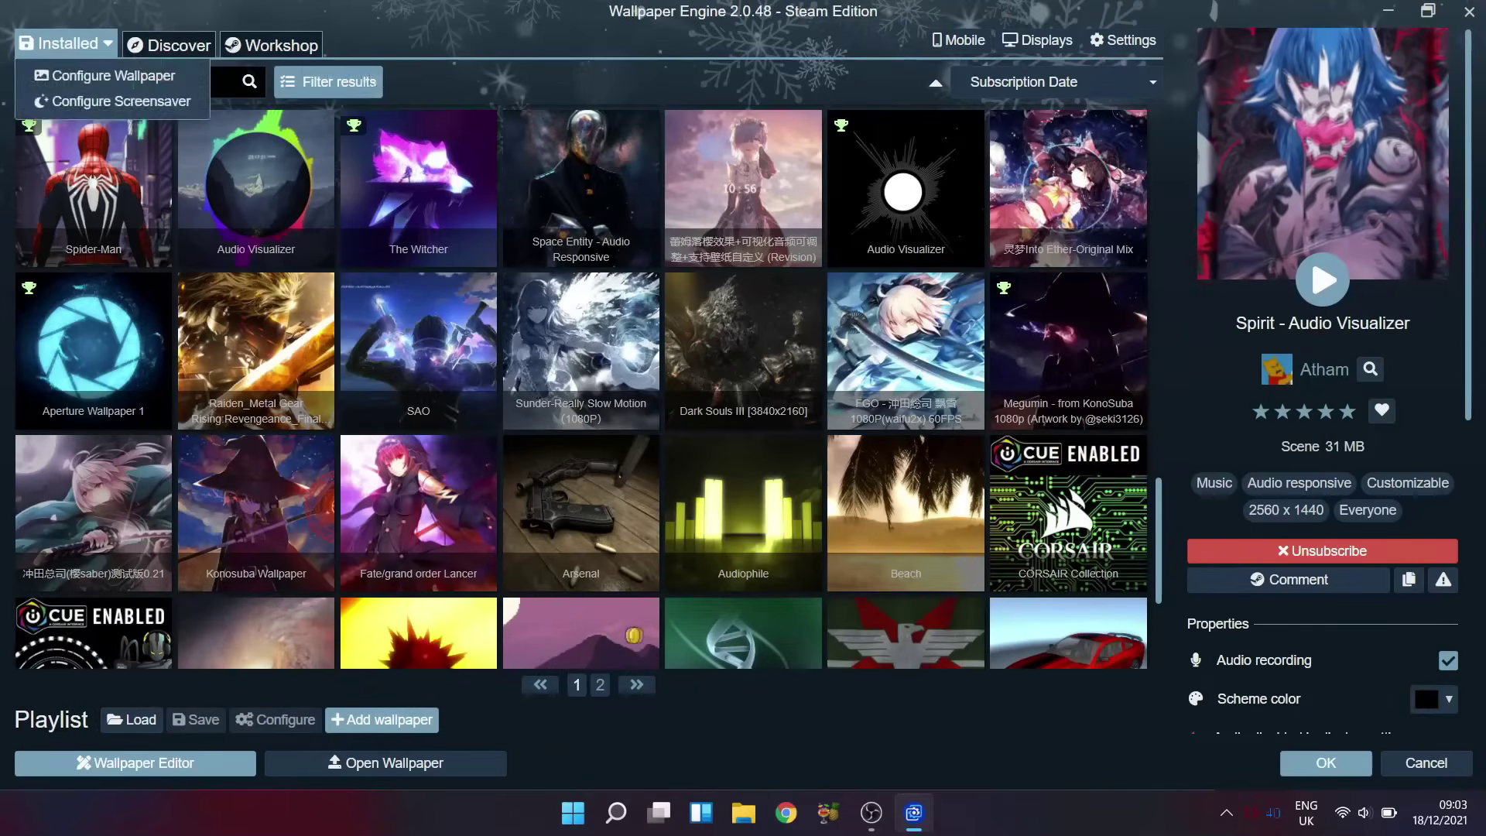
{"action": "left_click", "coordinate": [166, 45]}
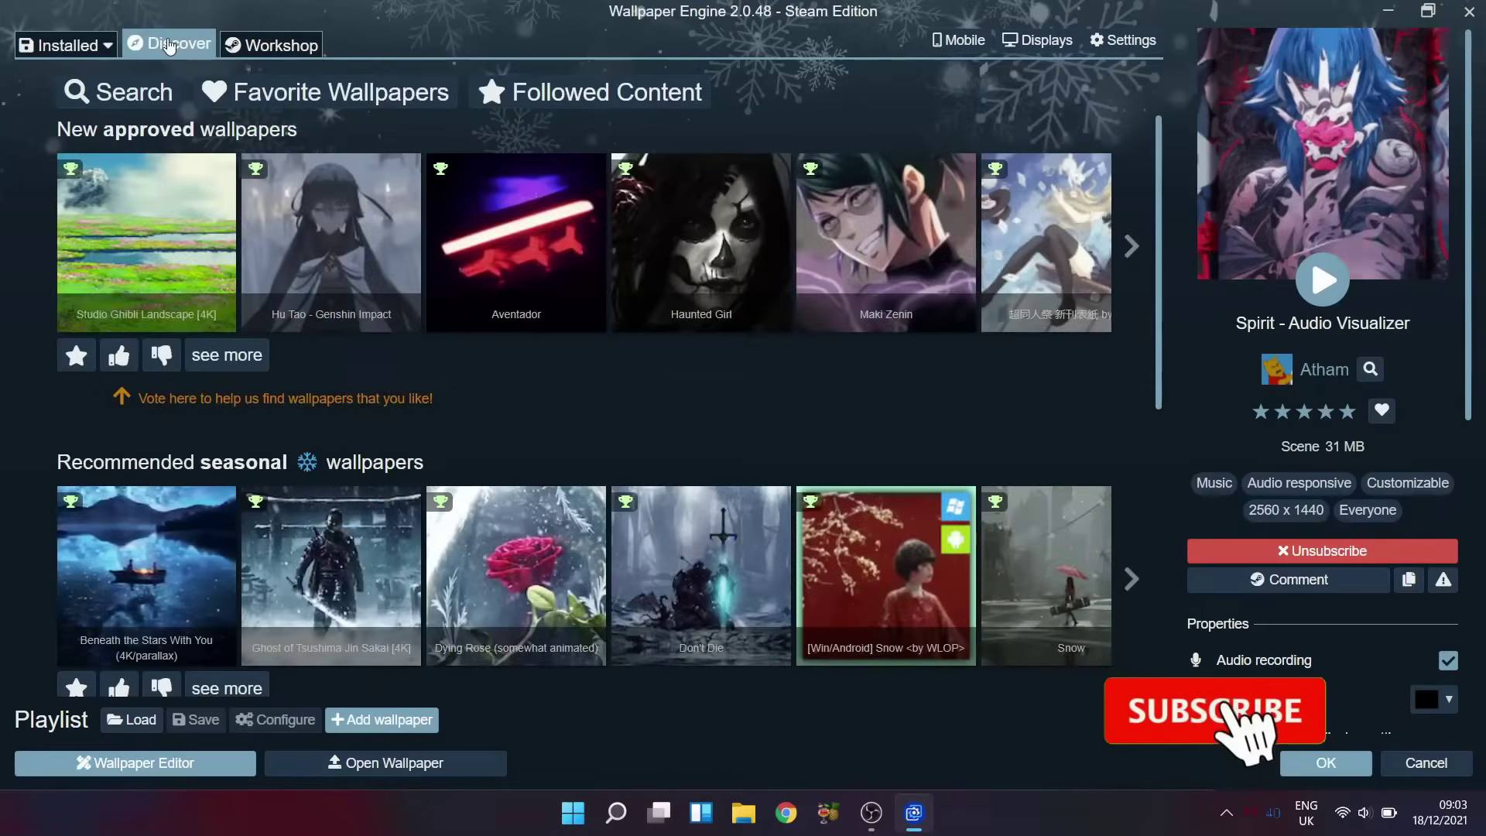
{"action": "scroll", "coordinate": [643, 445], "scroll_direction": "down", "scroll_amount": 15}
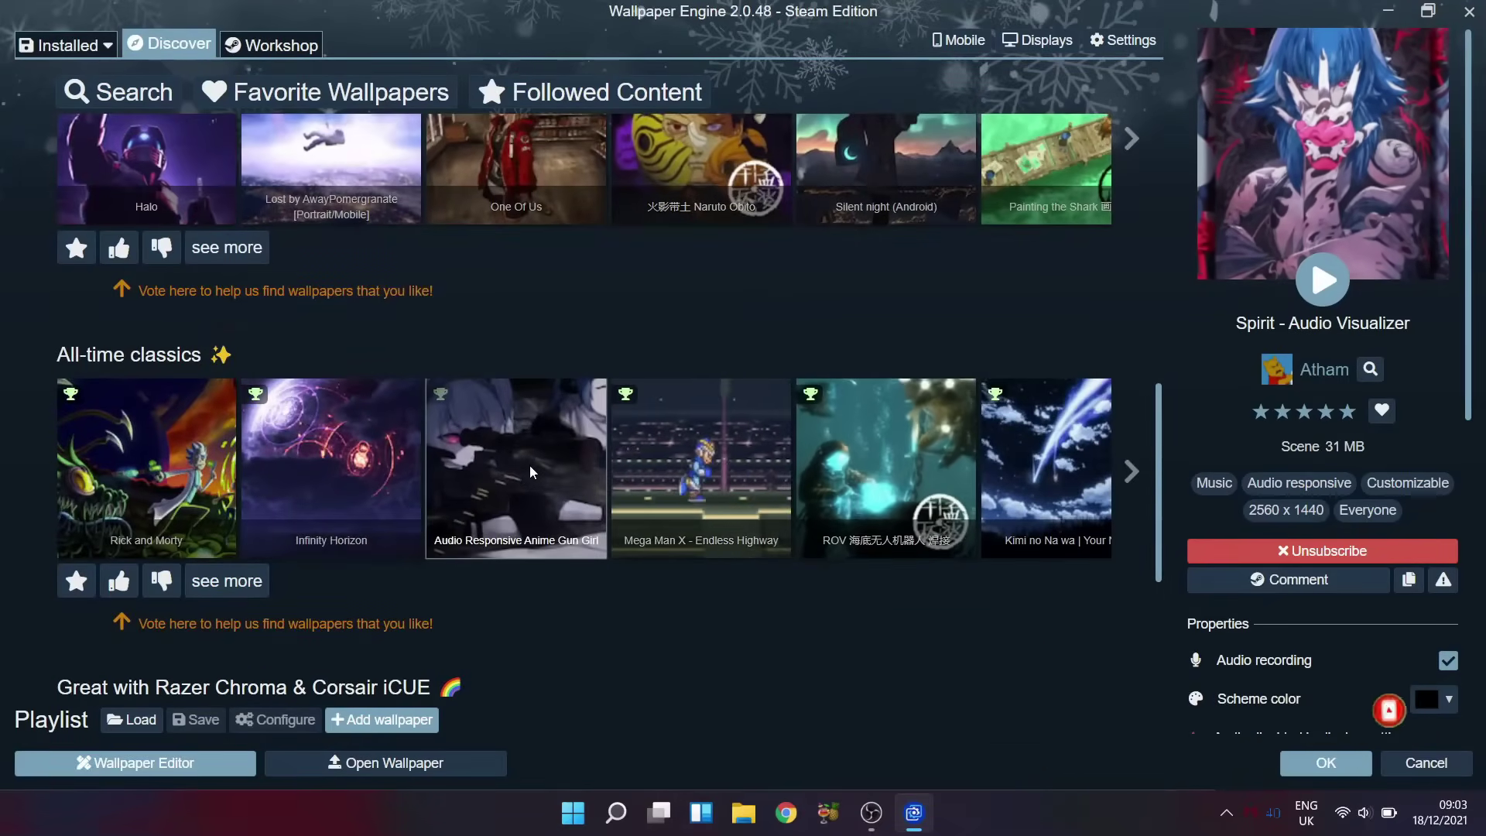
{"action": "scroll", "coordinate": [529, 465], "scroll_direction": "down", "scroll_amount": 3}
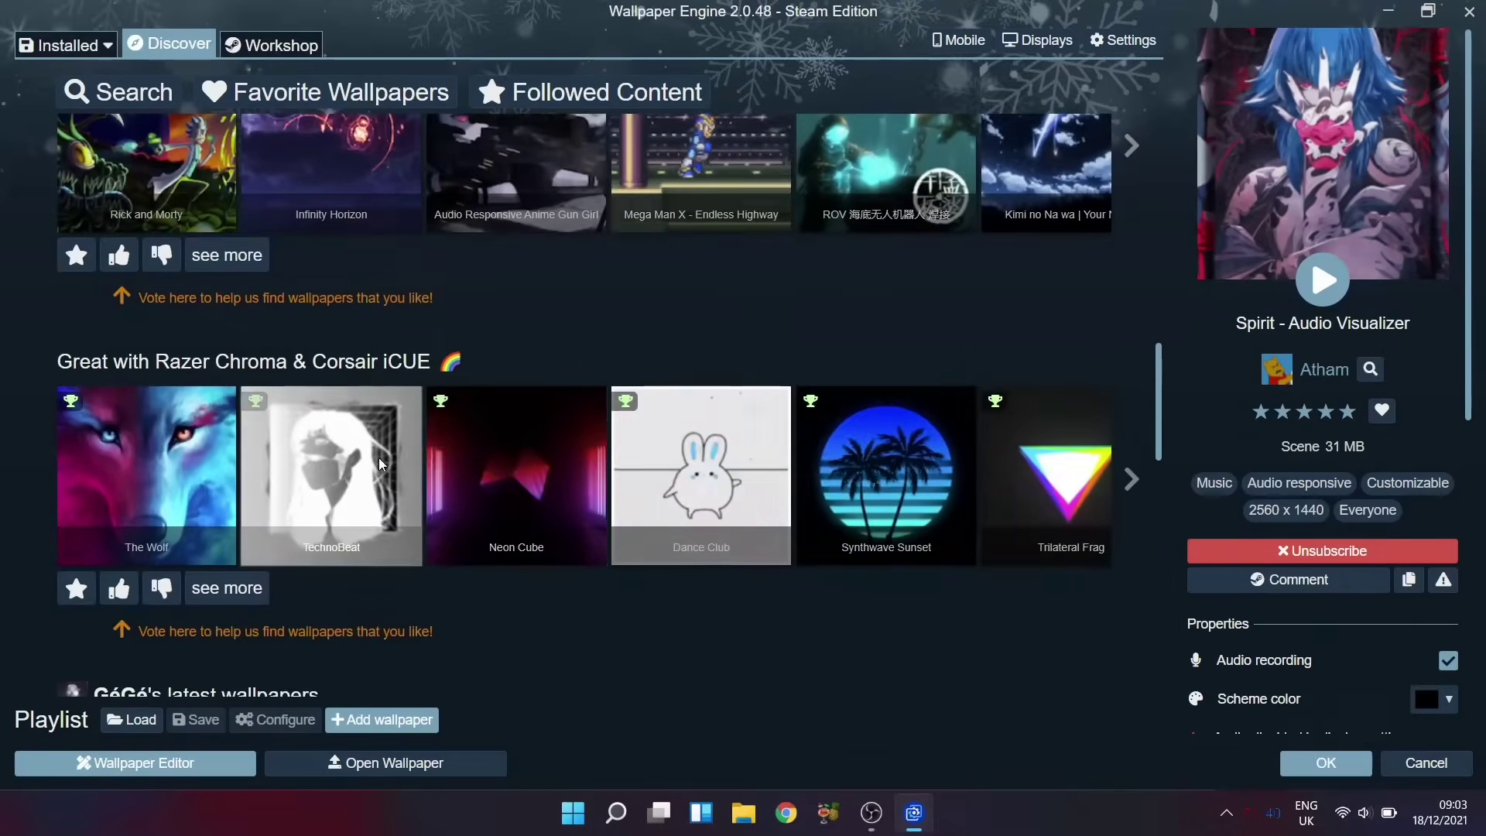
{"action": "left_click", "coordinate": [721, 477]}
{"action": "left_click", "coordinate": [1327, 524]}
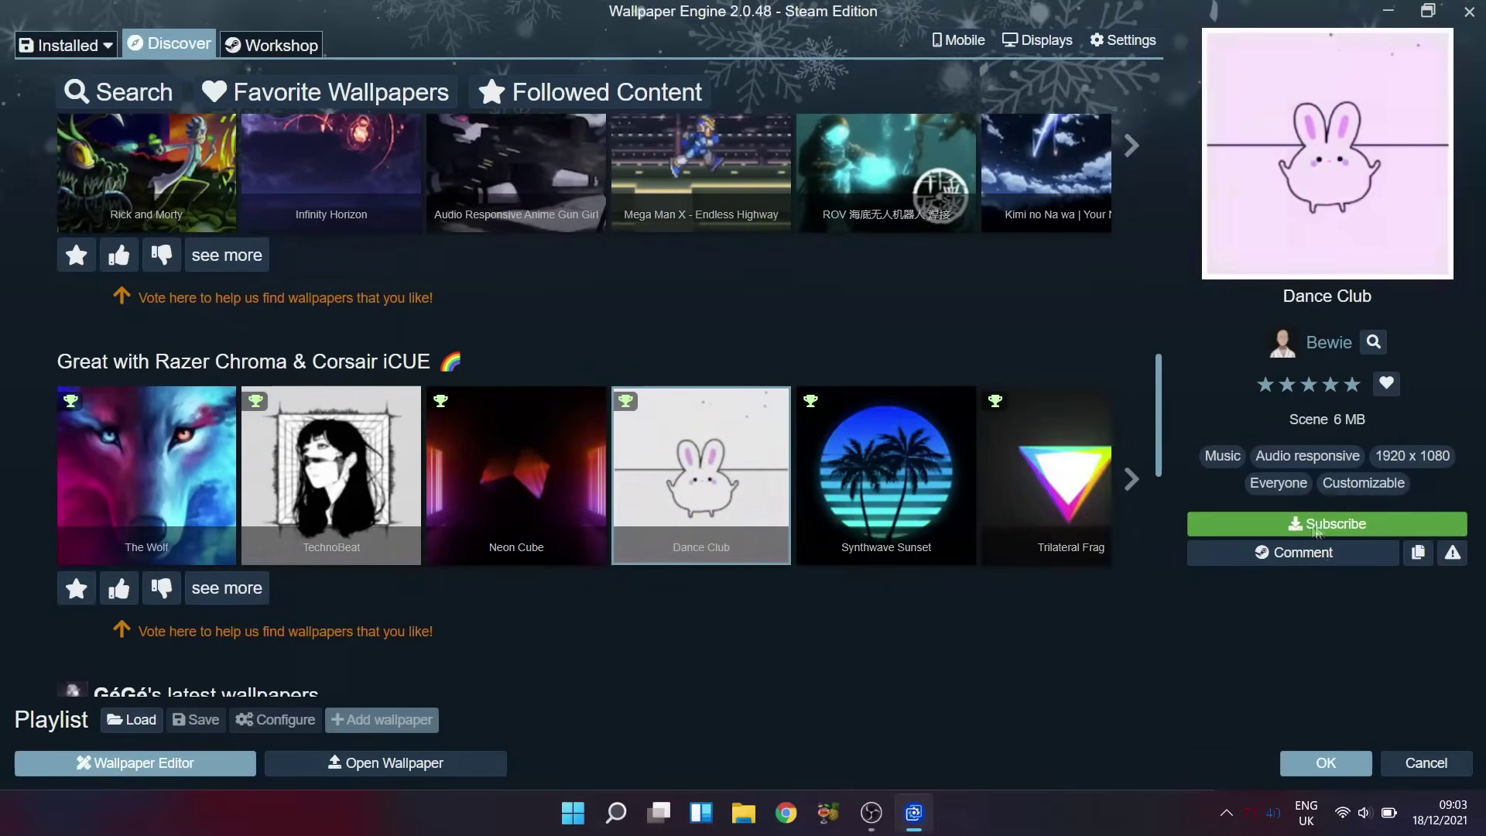
{"action": "left_click", "coordinate": [1327, 524]}
{"action": "left_click", "coordinate": [1362, 524]}
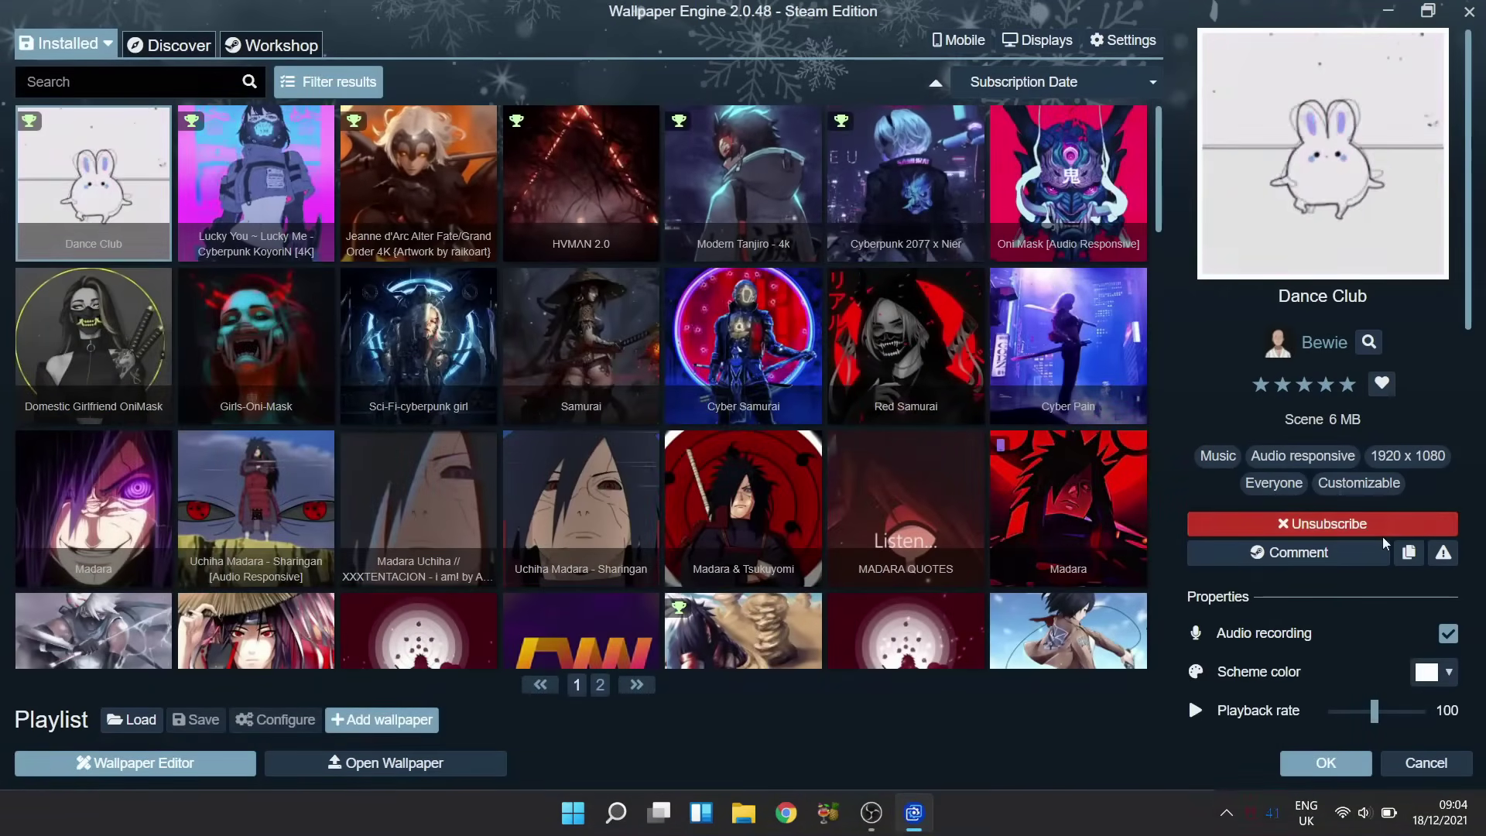
- Confirm with OK to apply Dance Club as the desktop wallpaper
{"action": "left_click", "coordinate": [1325, 762]}
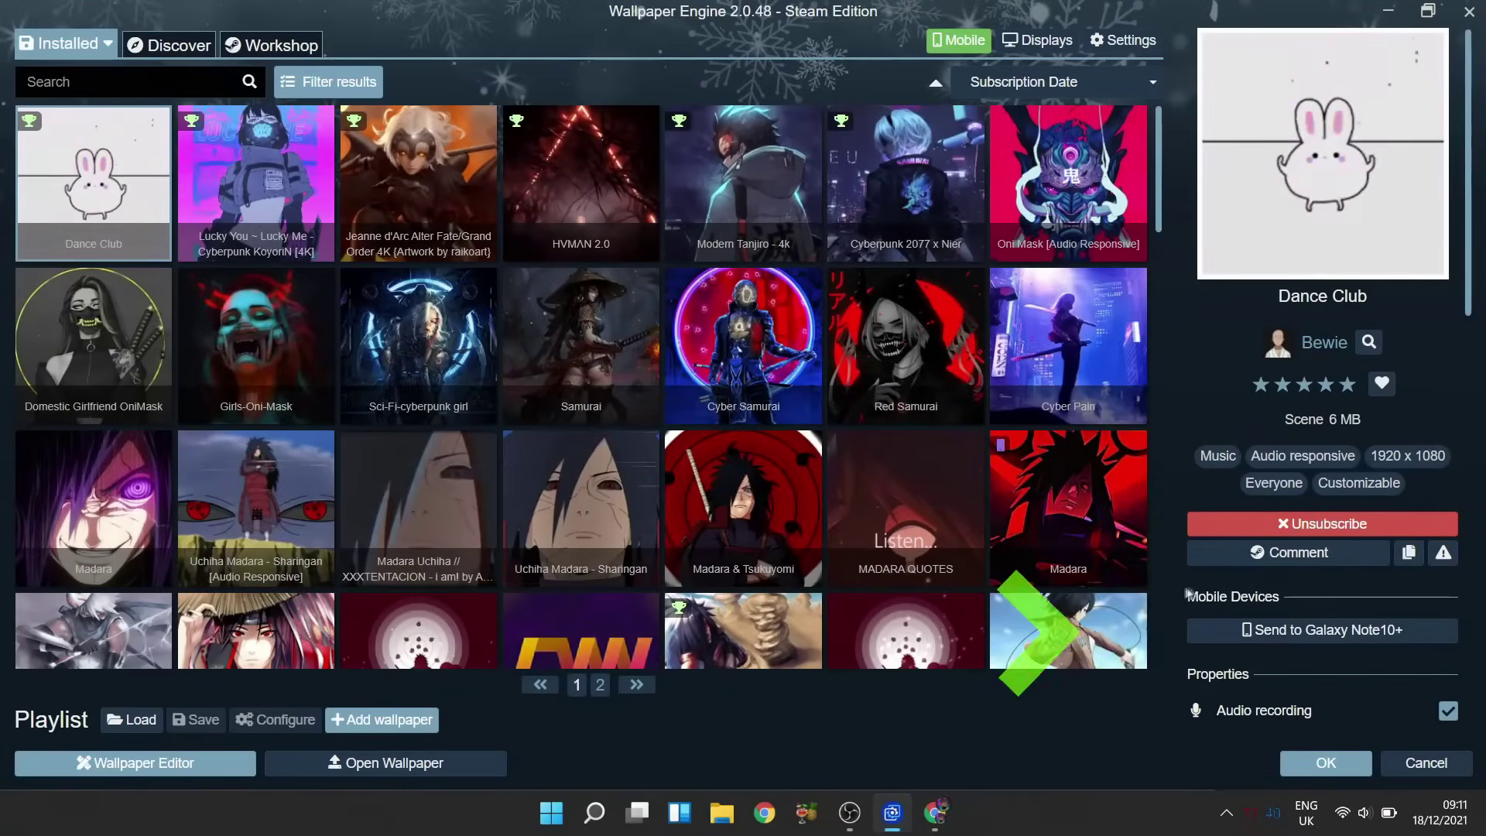
- For sending to Galaxy Note10+, pick Balanced, show advanced settings, and set Texture Reduction to Better Performance
{"action": "left_click", "coordinate": [1368, 633]}
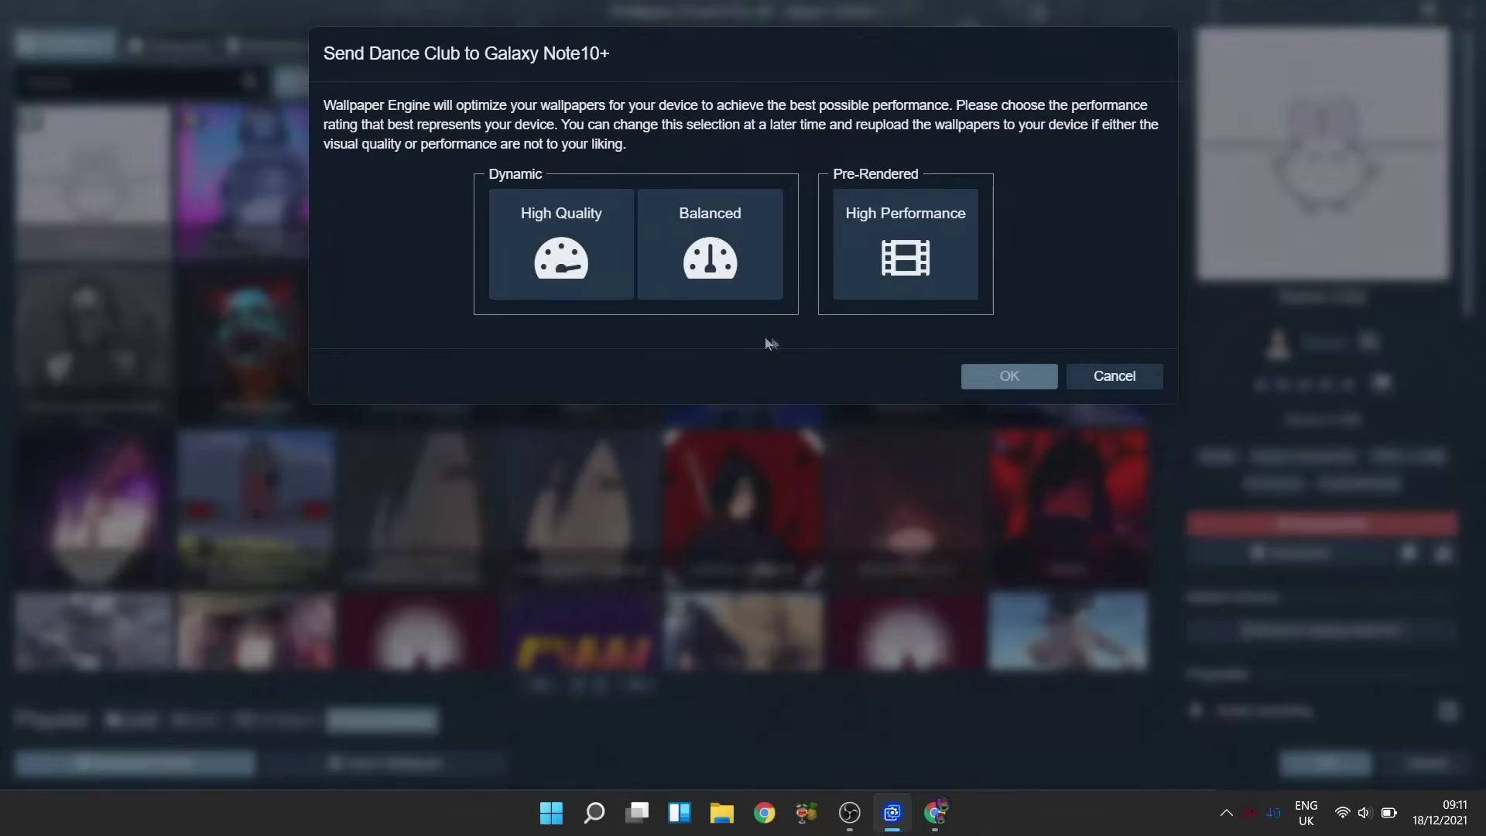
{"action": "left_click", "coordinate": [605, 240]}
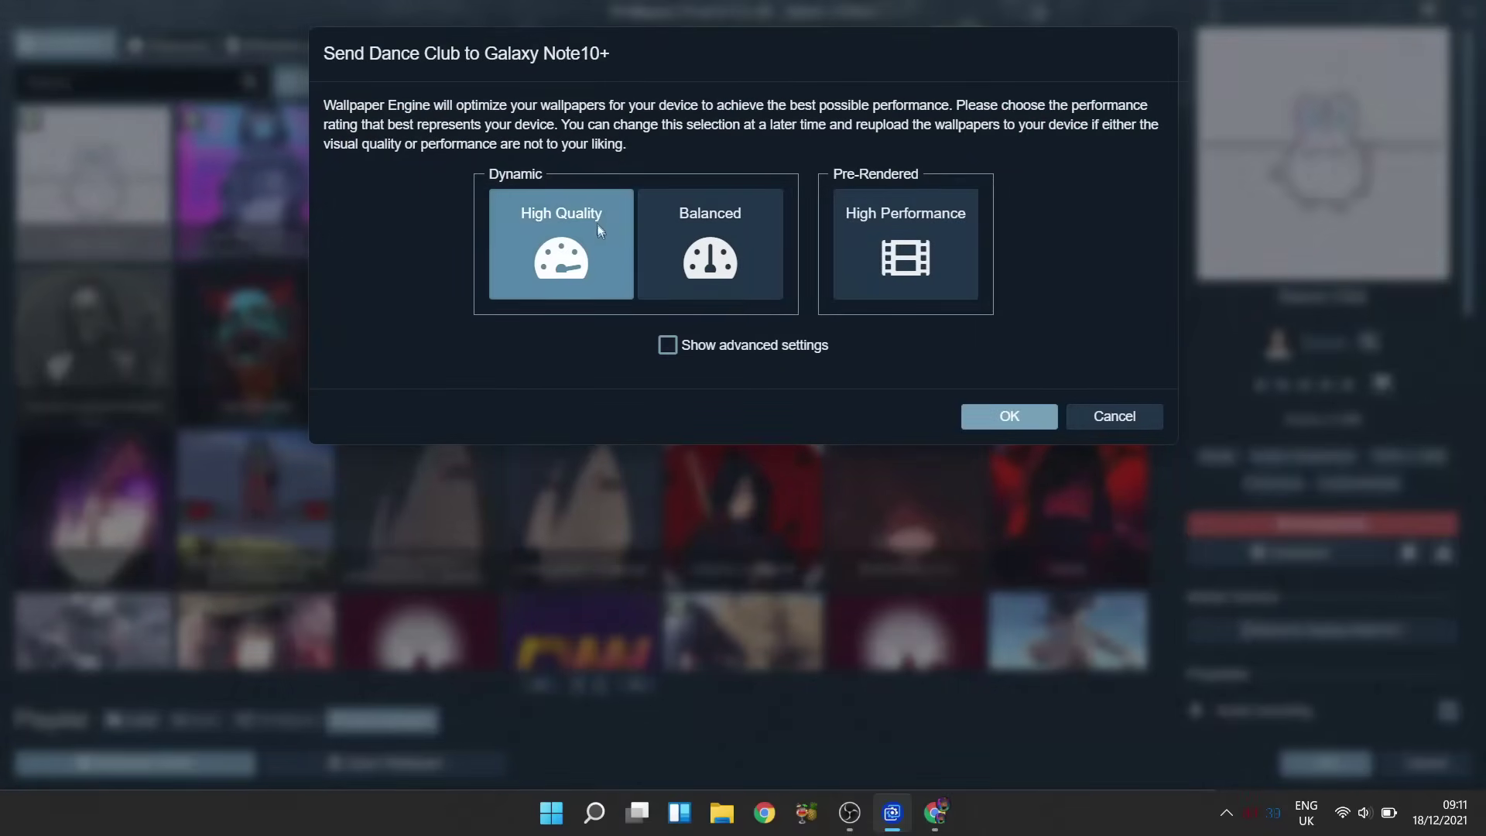
{"action": "left_click", "coordinate": [714, 236]}
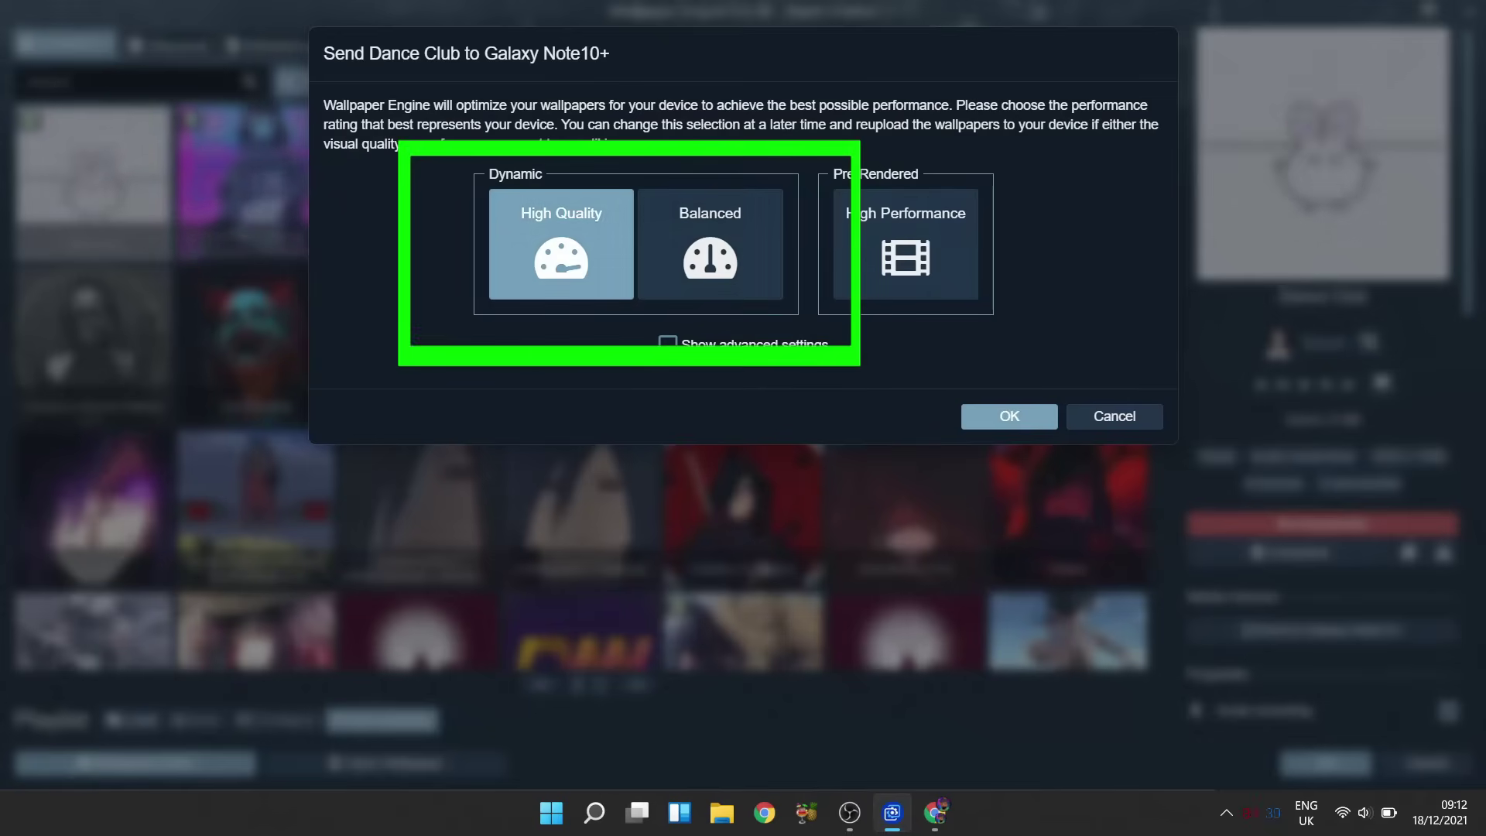
{"action": "left_click", "coordinate": [675, 345]}
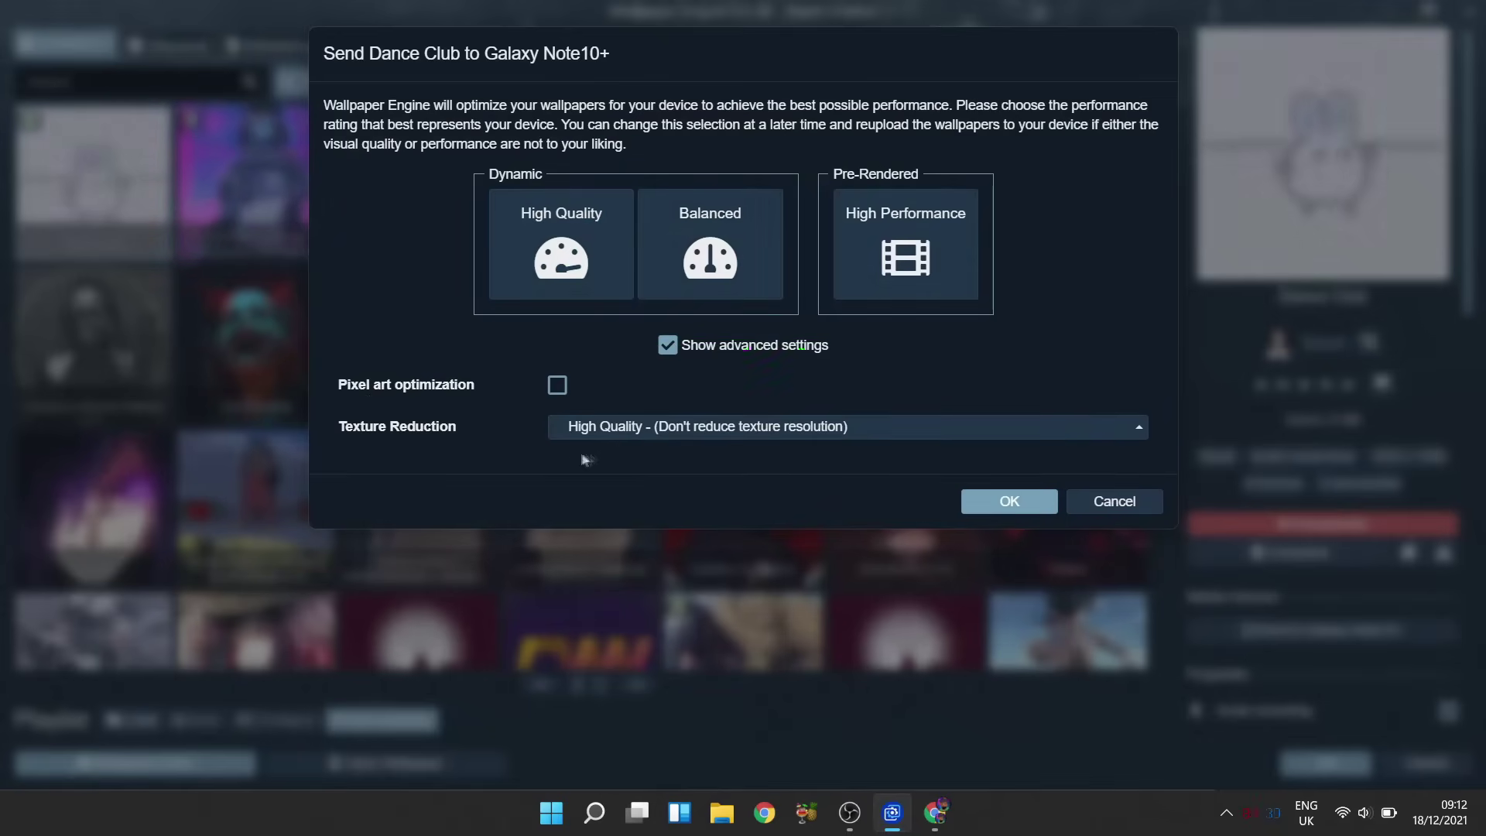
{"action": "left_click", "coordinate": [661, 430]}
{"action": "left_click", "coordinate": [657, 368]}
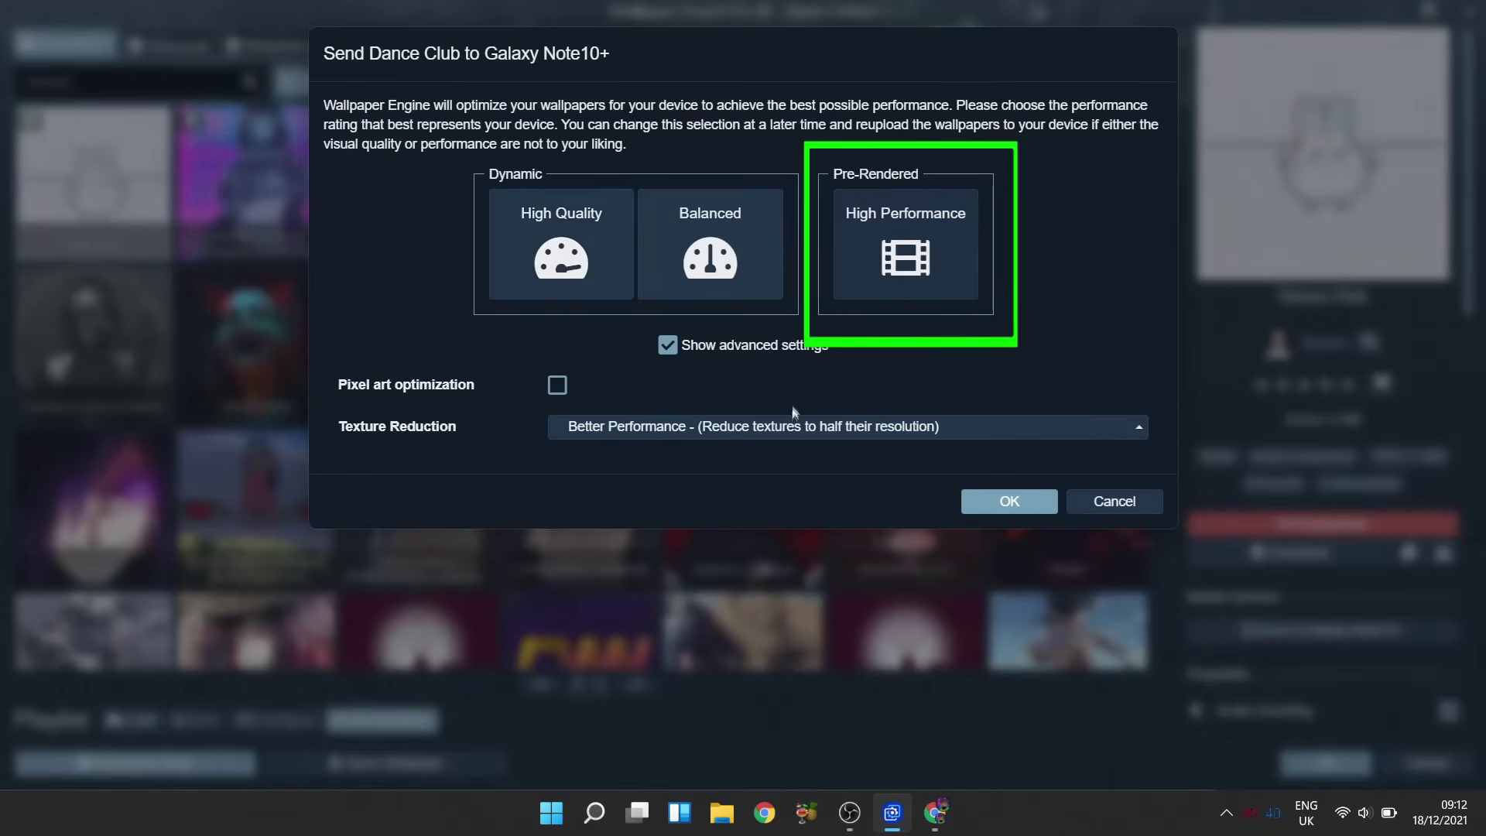
{"action": "left_click", "coordinate": [777, 426]}
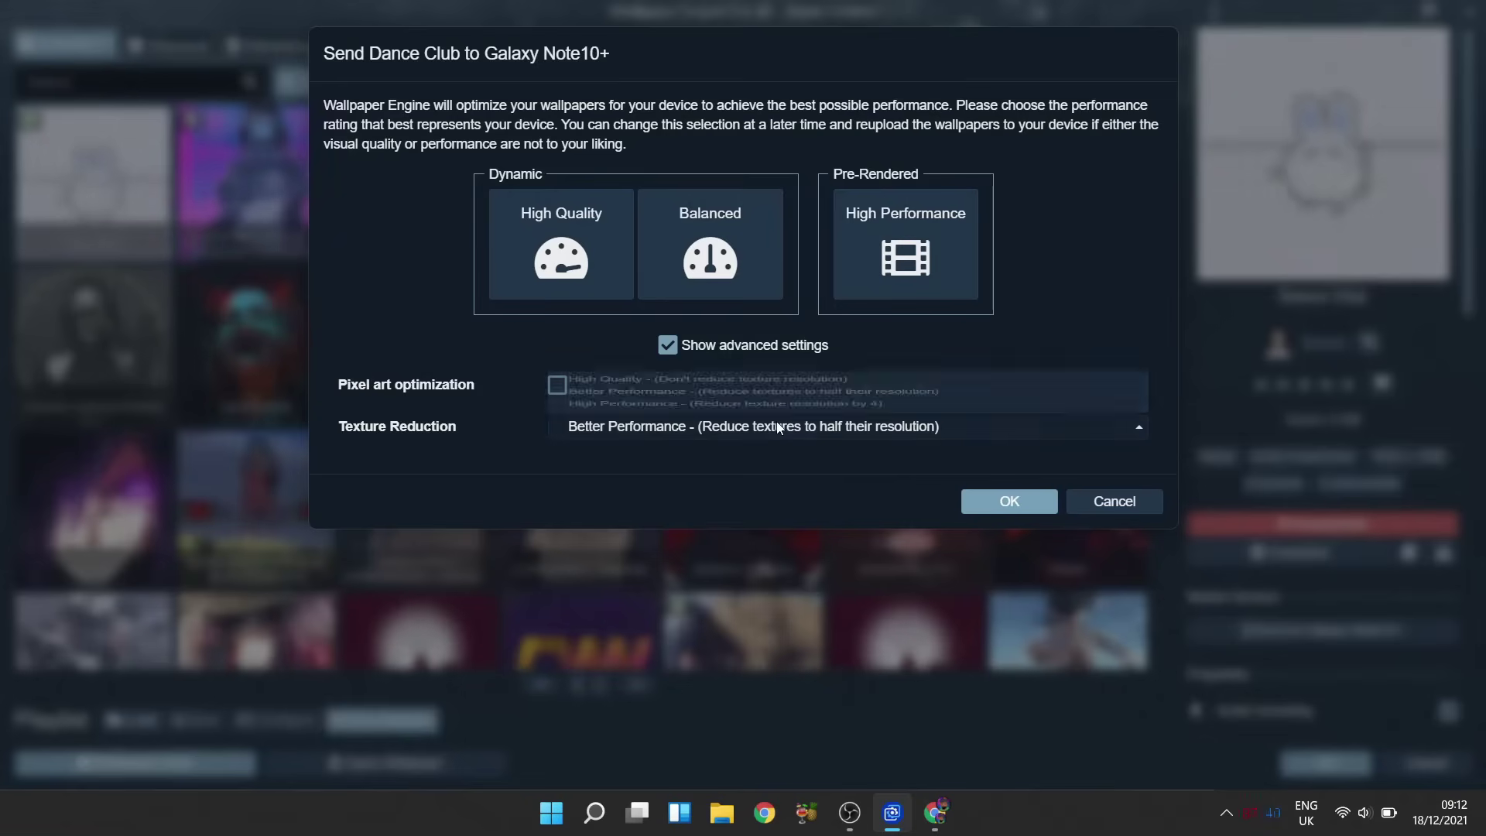